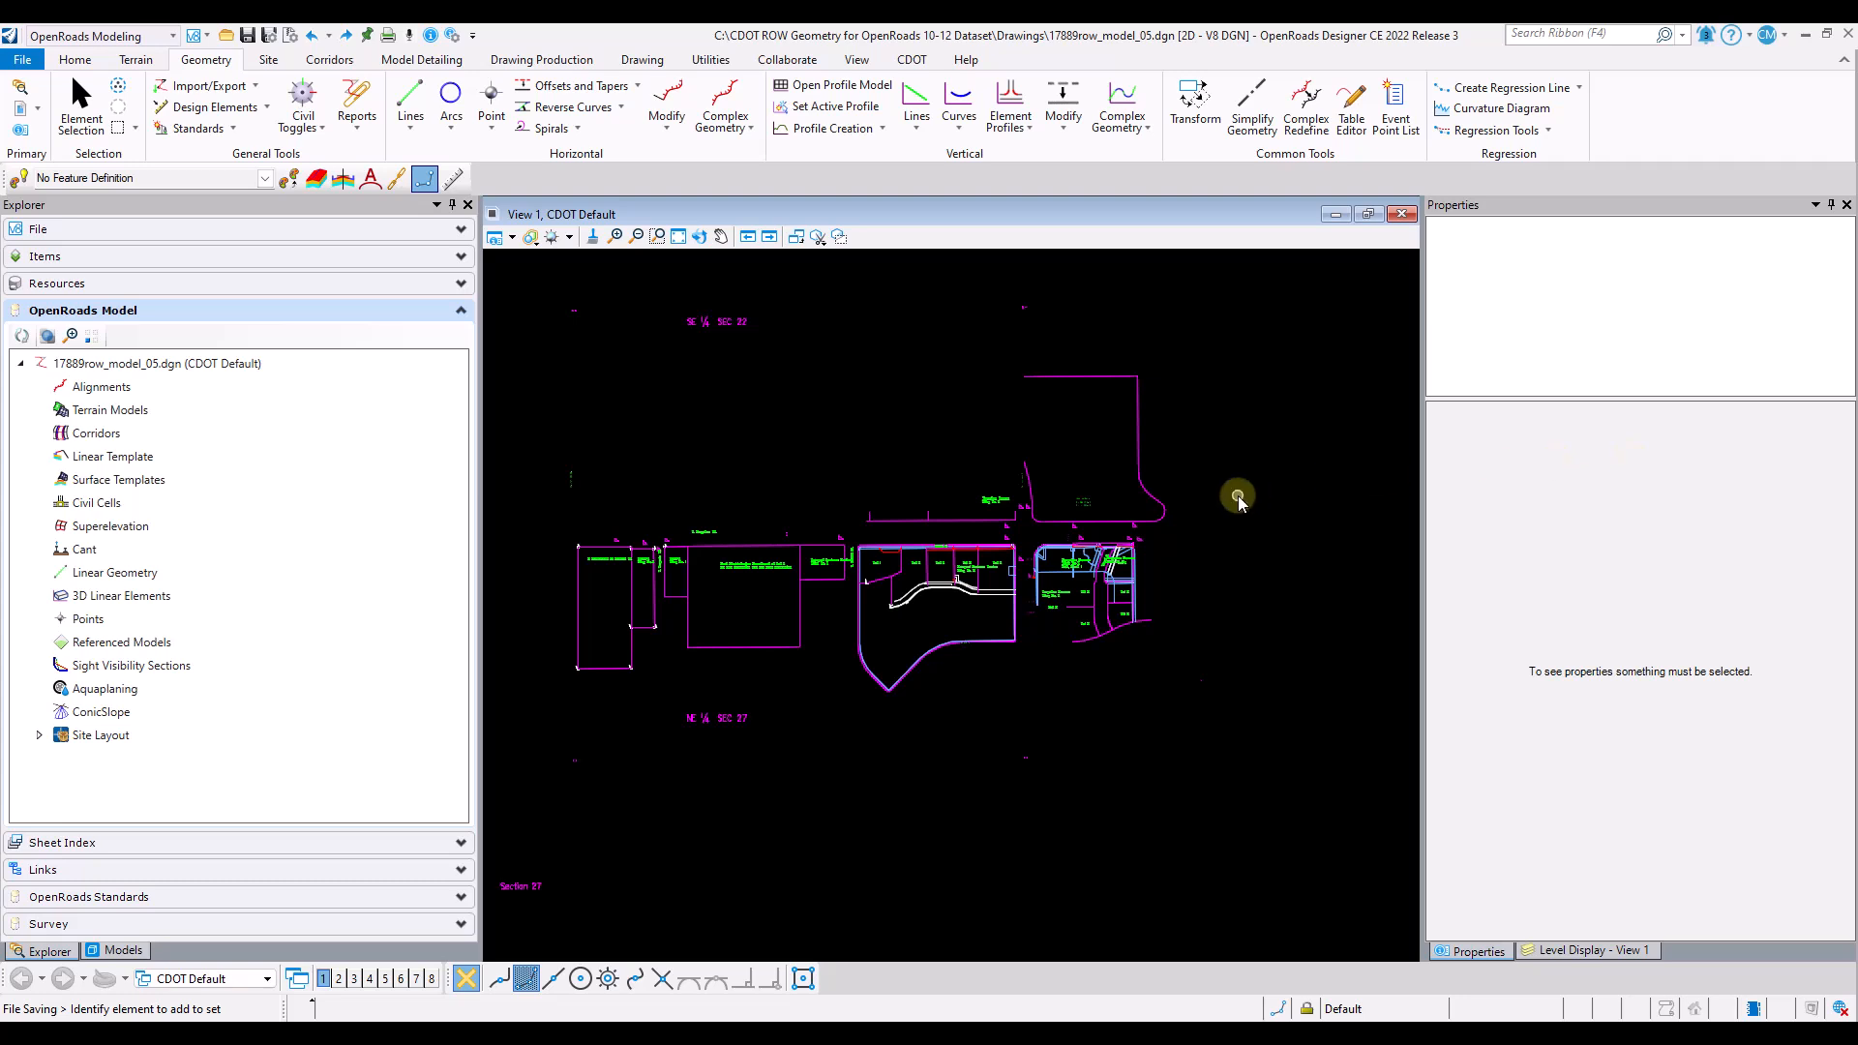
- Select the horizontal existing right-of-way line above the Arapahoe Corners lots and inspect its properties
click(1096, 475)
scroll(1093, 517, up, 1)
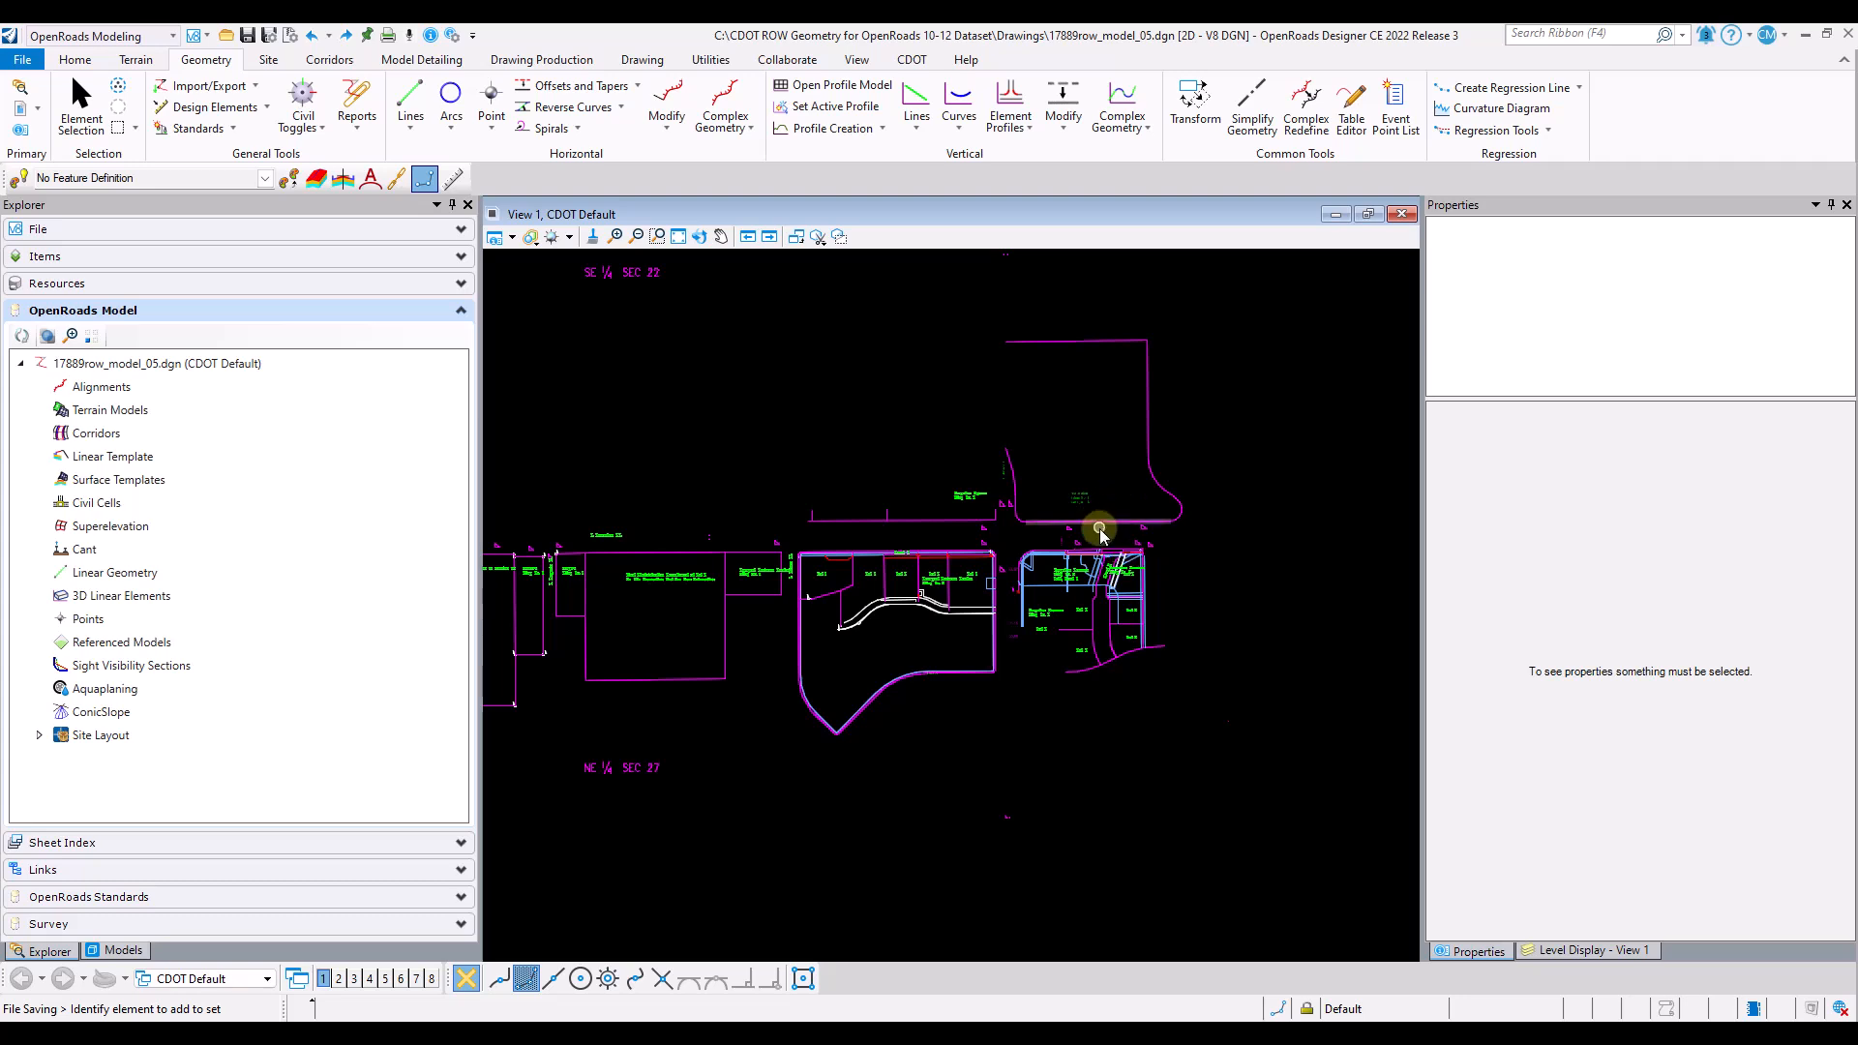
click(1109, 490)
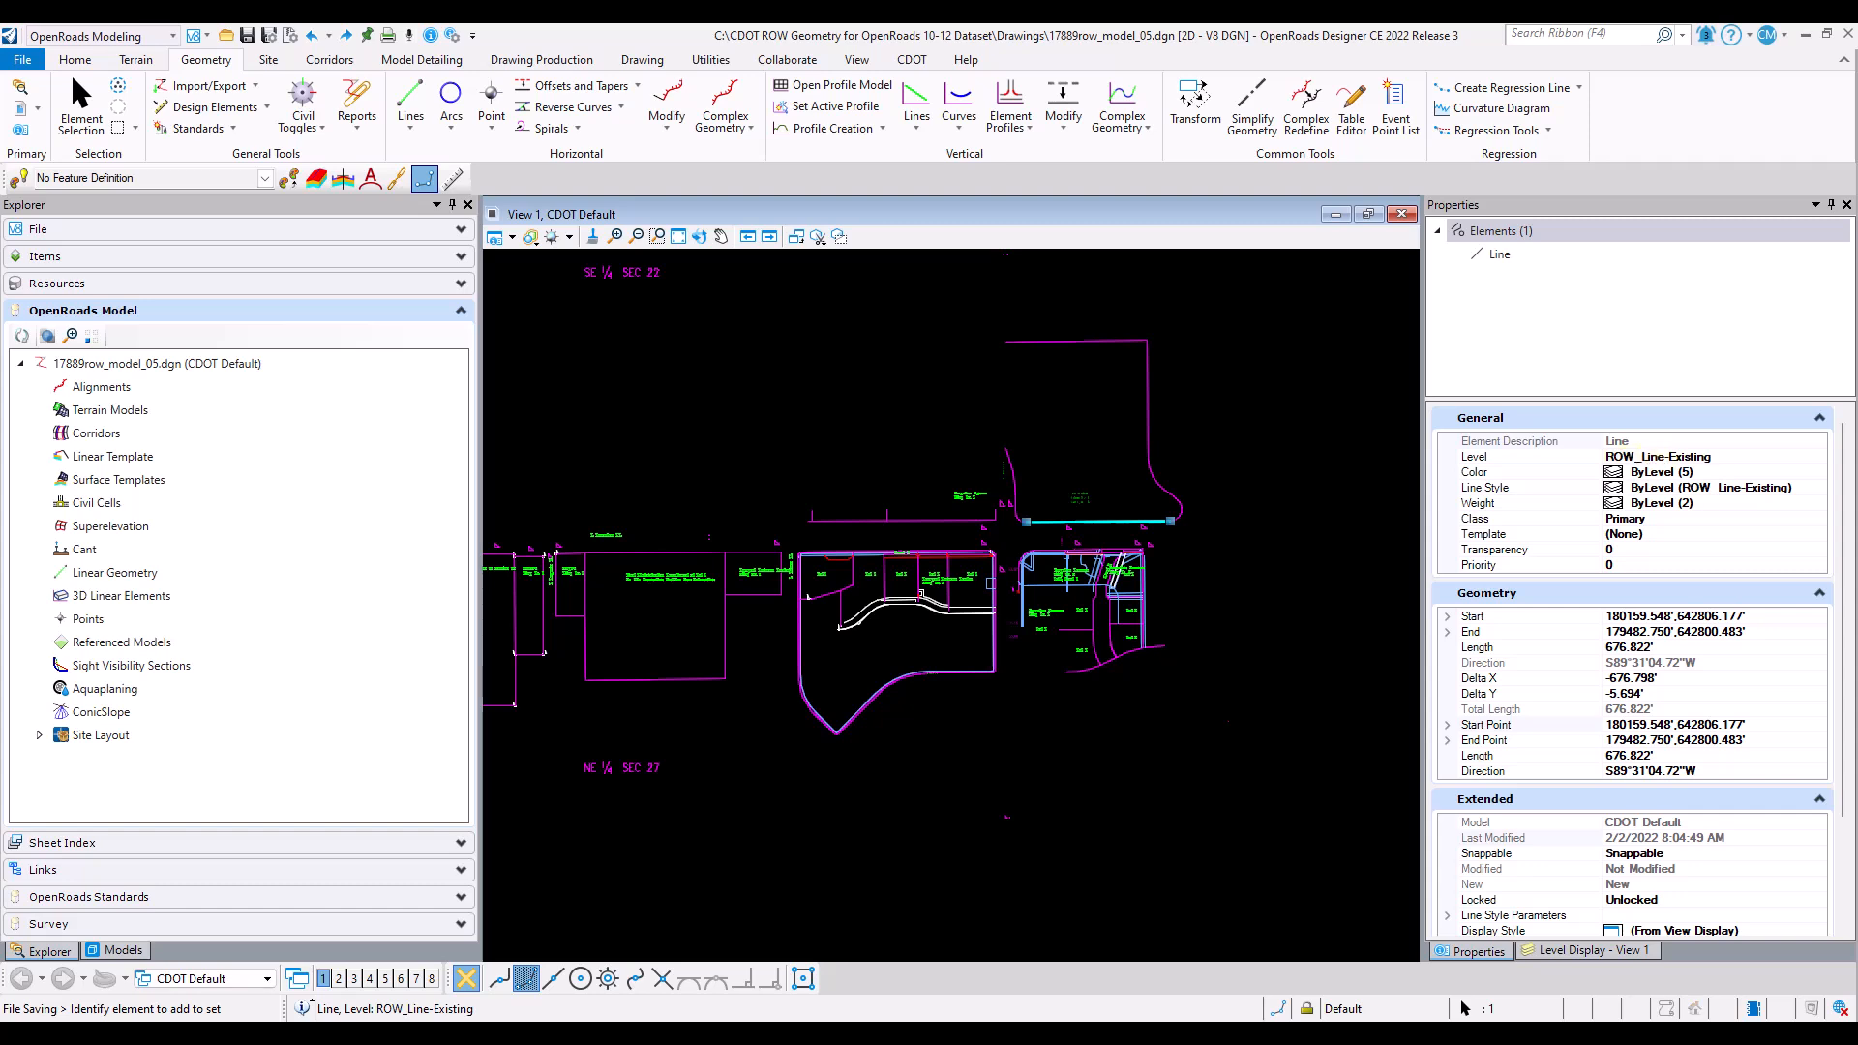
click(1685, 464)
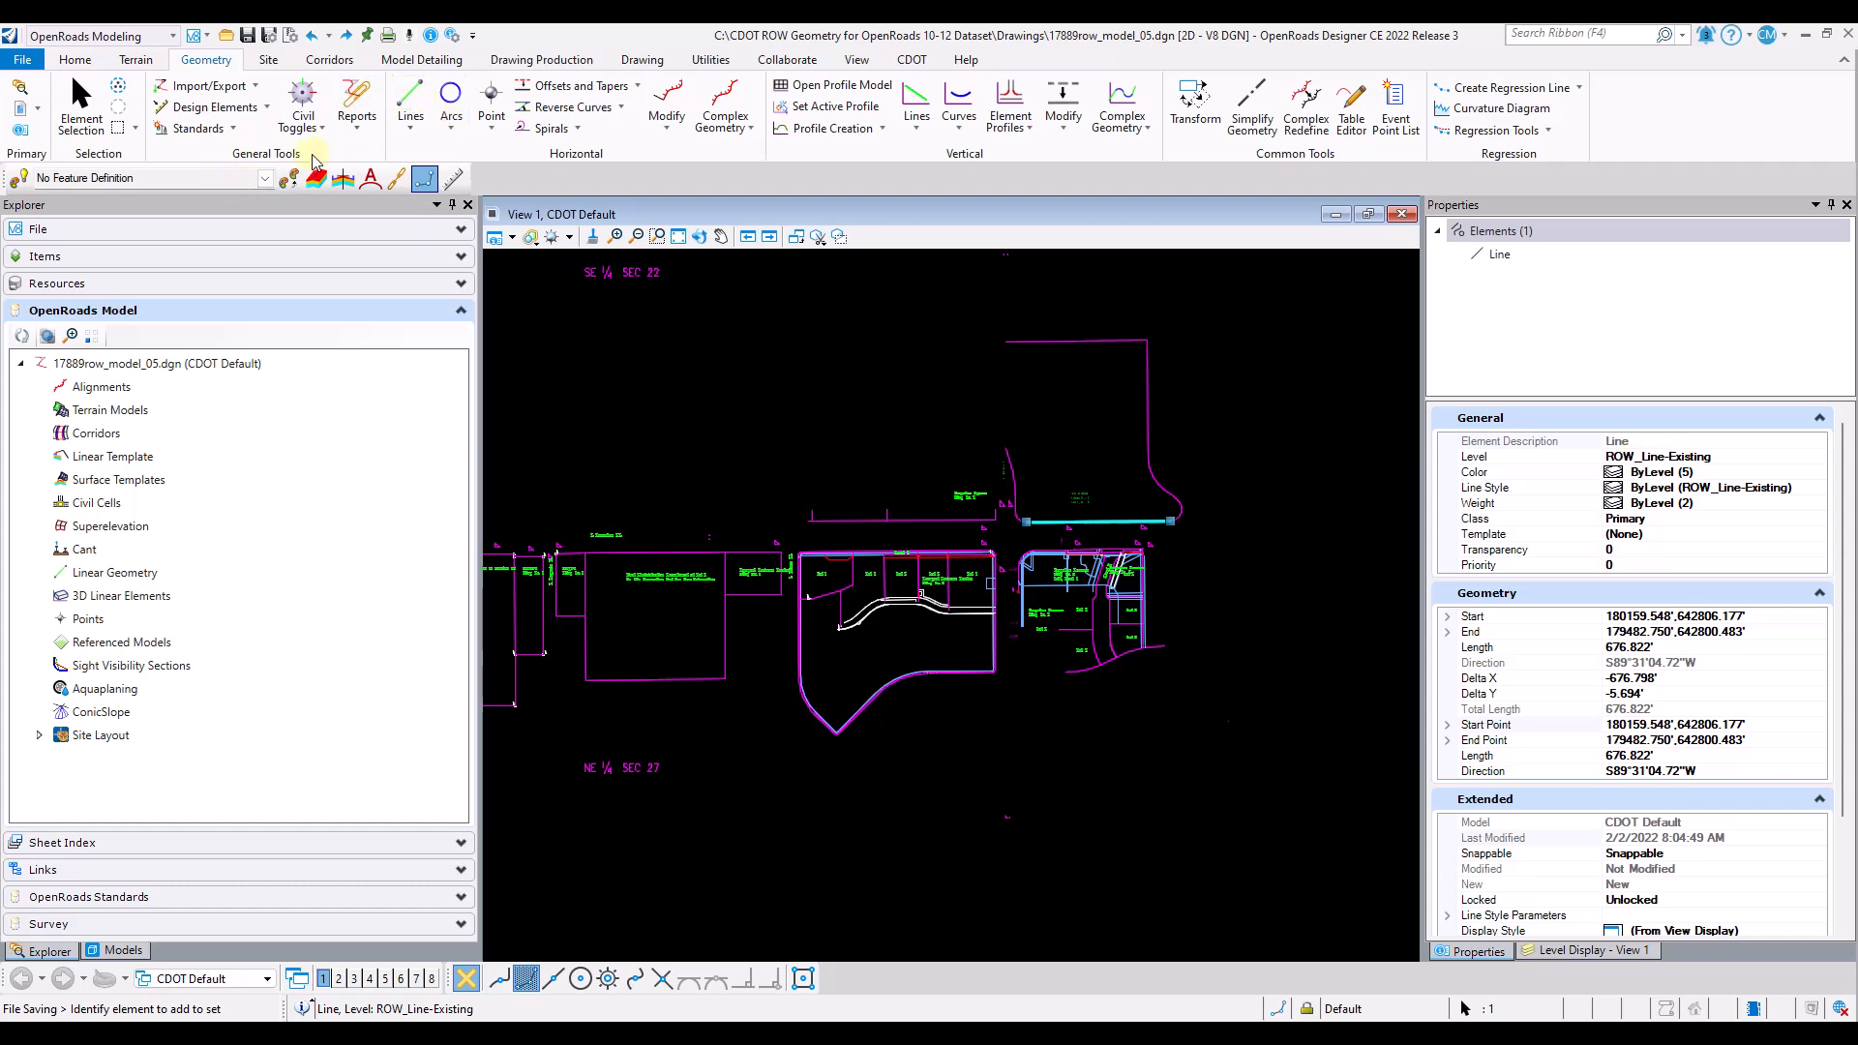
- Browse the Linear feature definitions for existing right-of-way features, including Right of Way (Exist.), and close the list without assigning one
click(266, 181)
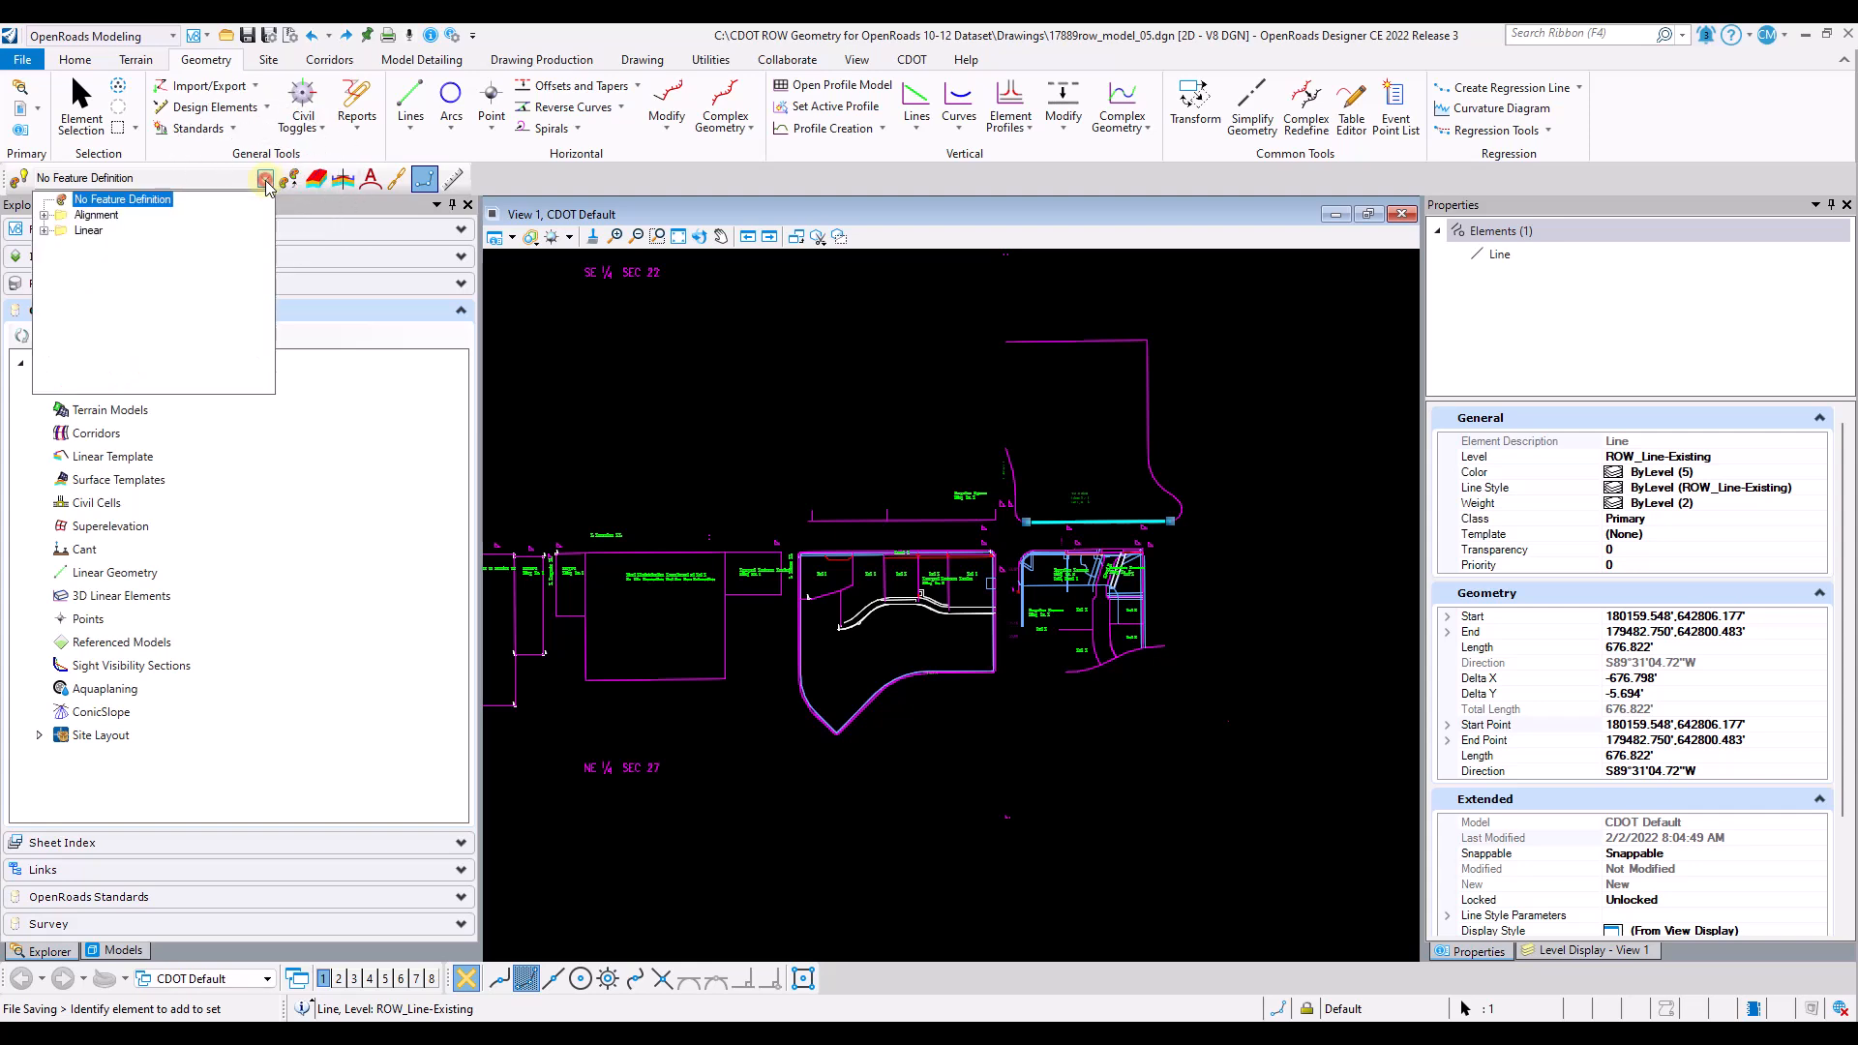
click(41, 230)
click(62, 293)
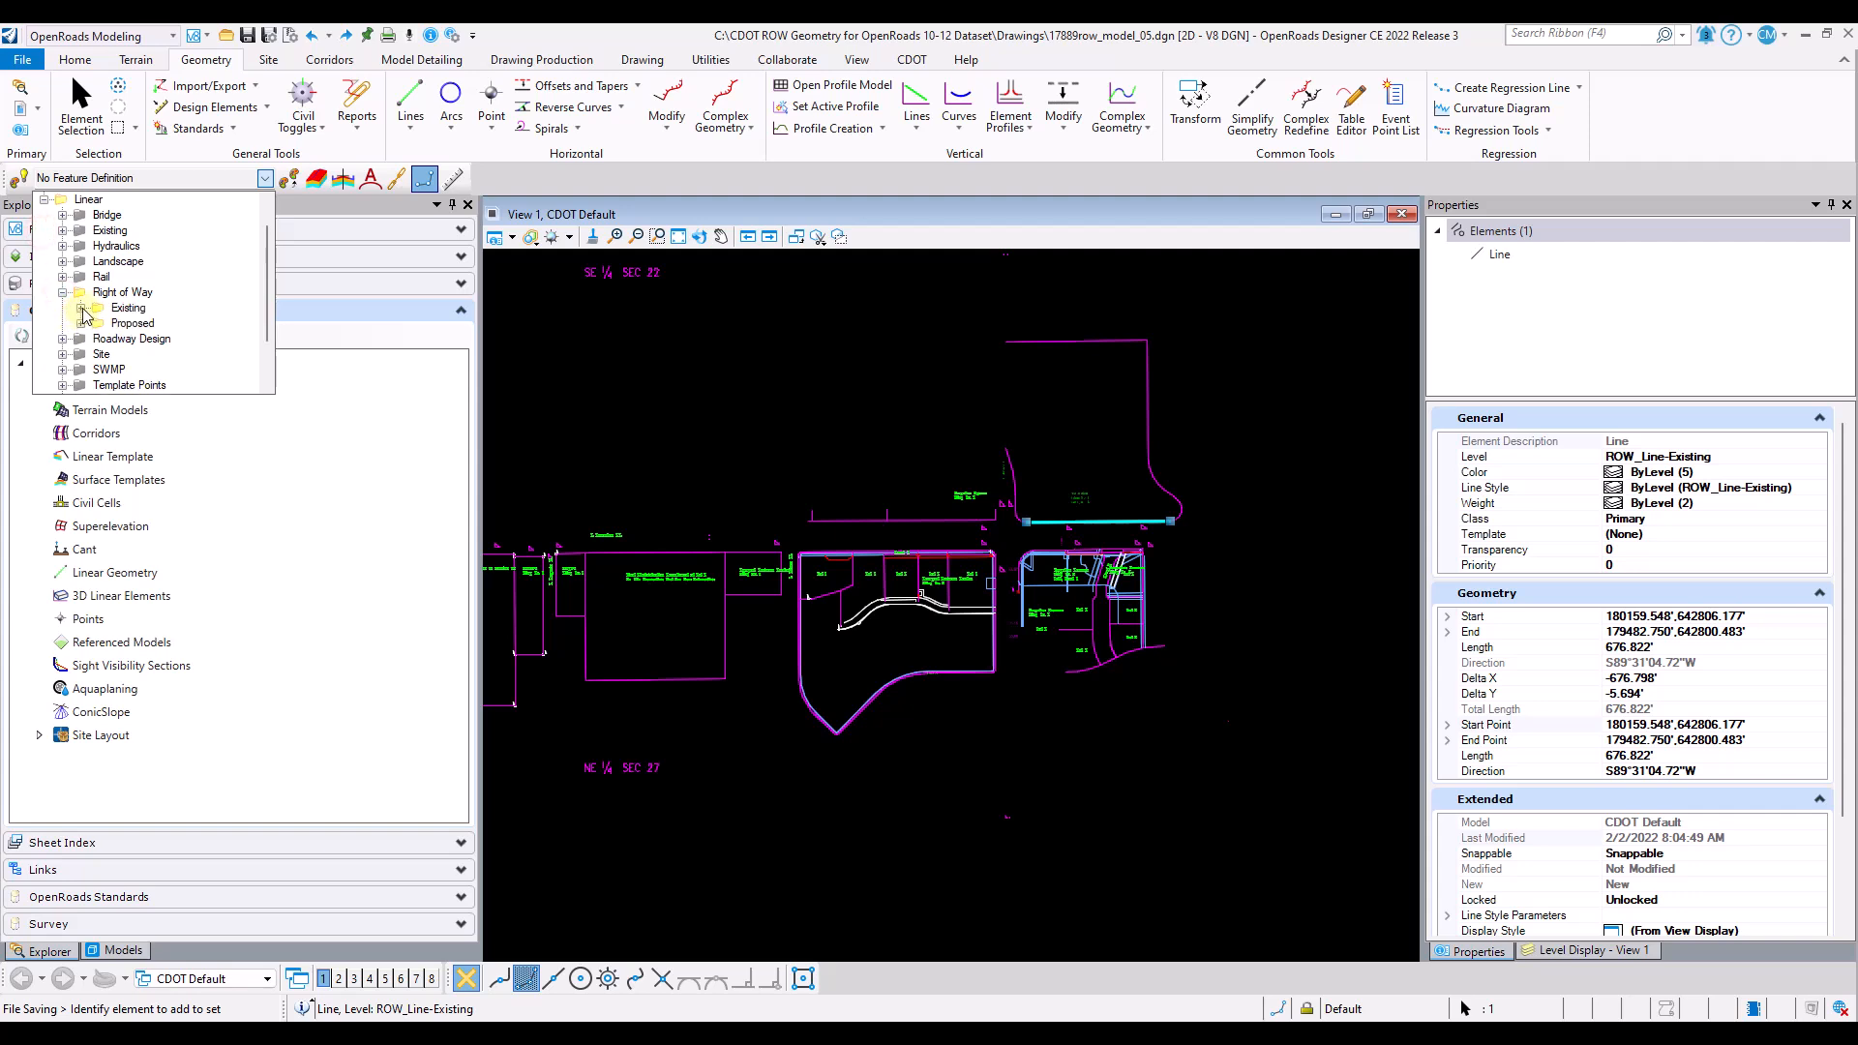
click(81, 309)
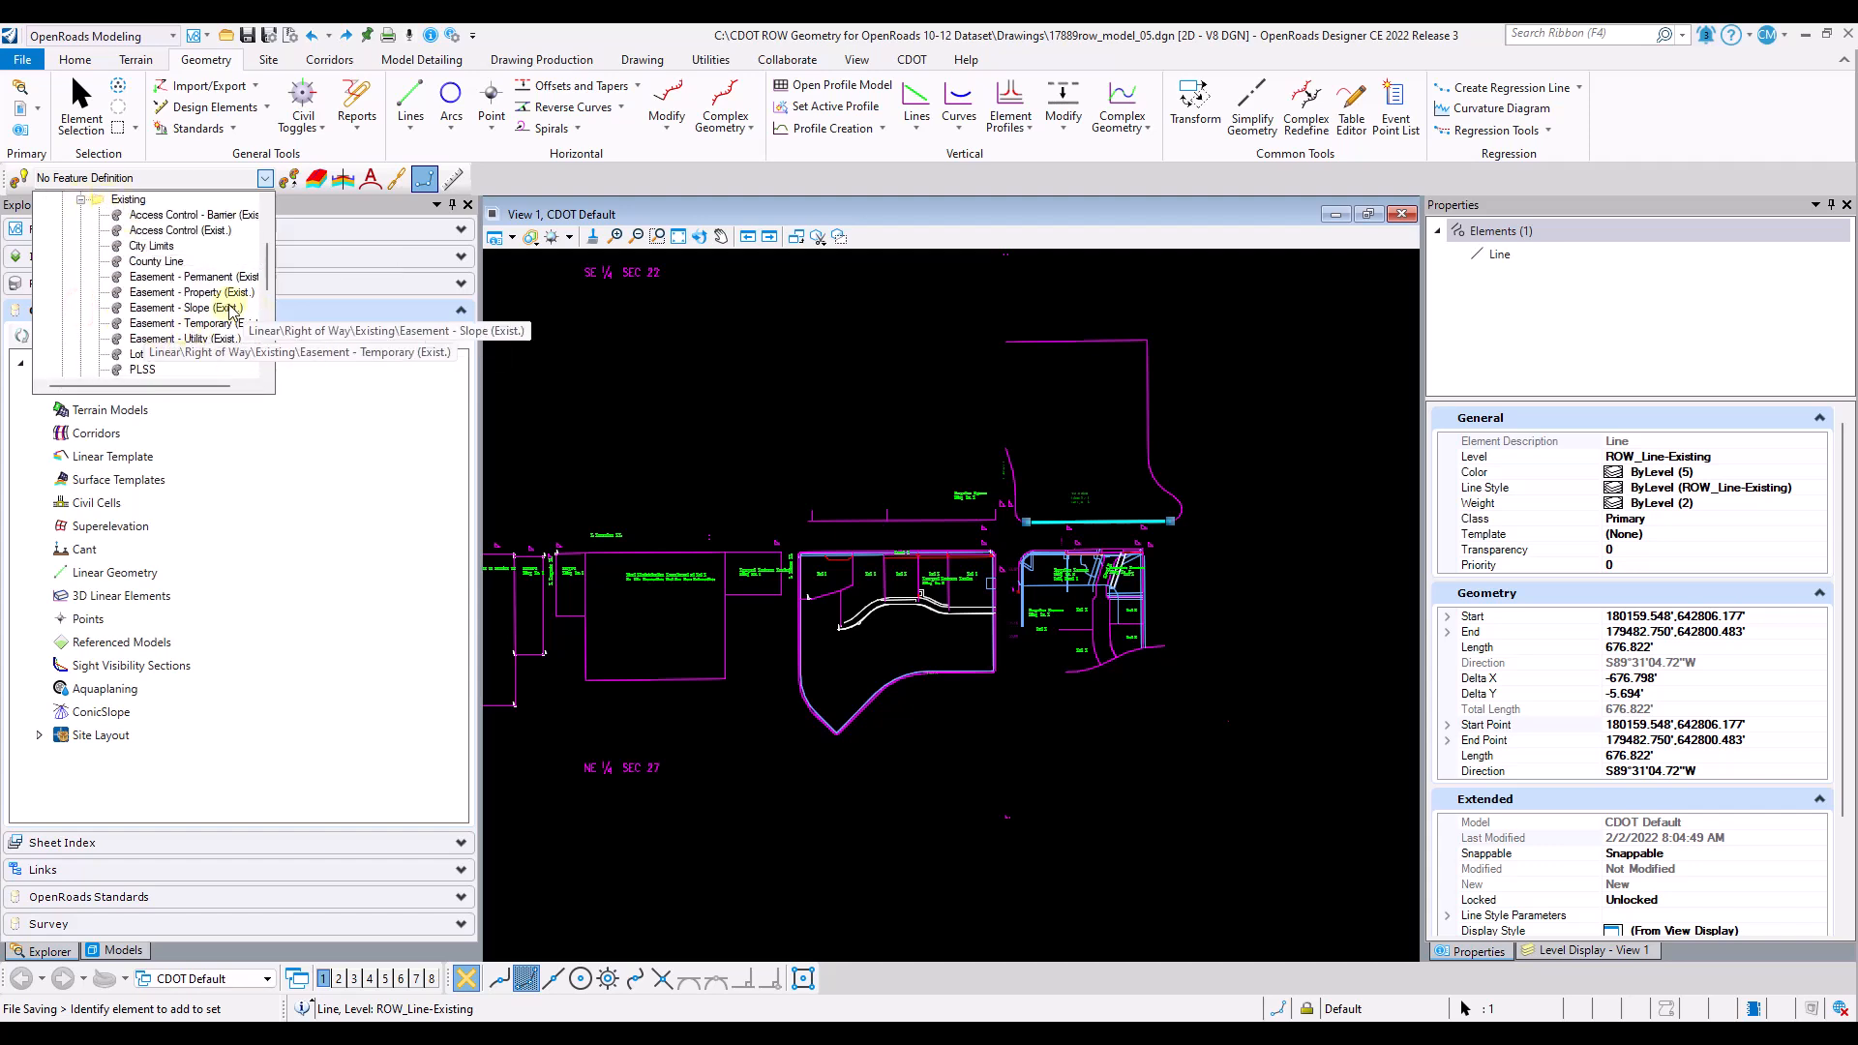
scroll(224, 309, down, 2)
scroll(224, 310, down, 1)
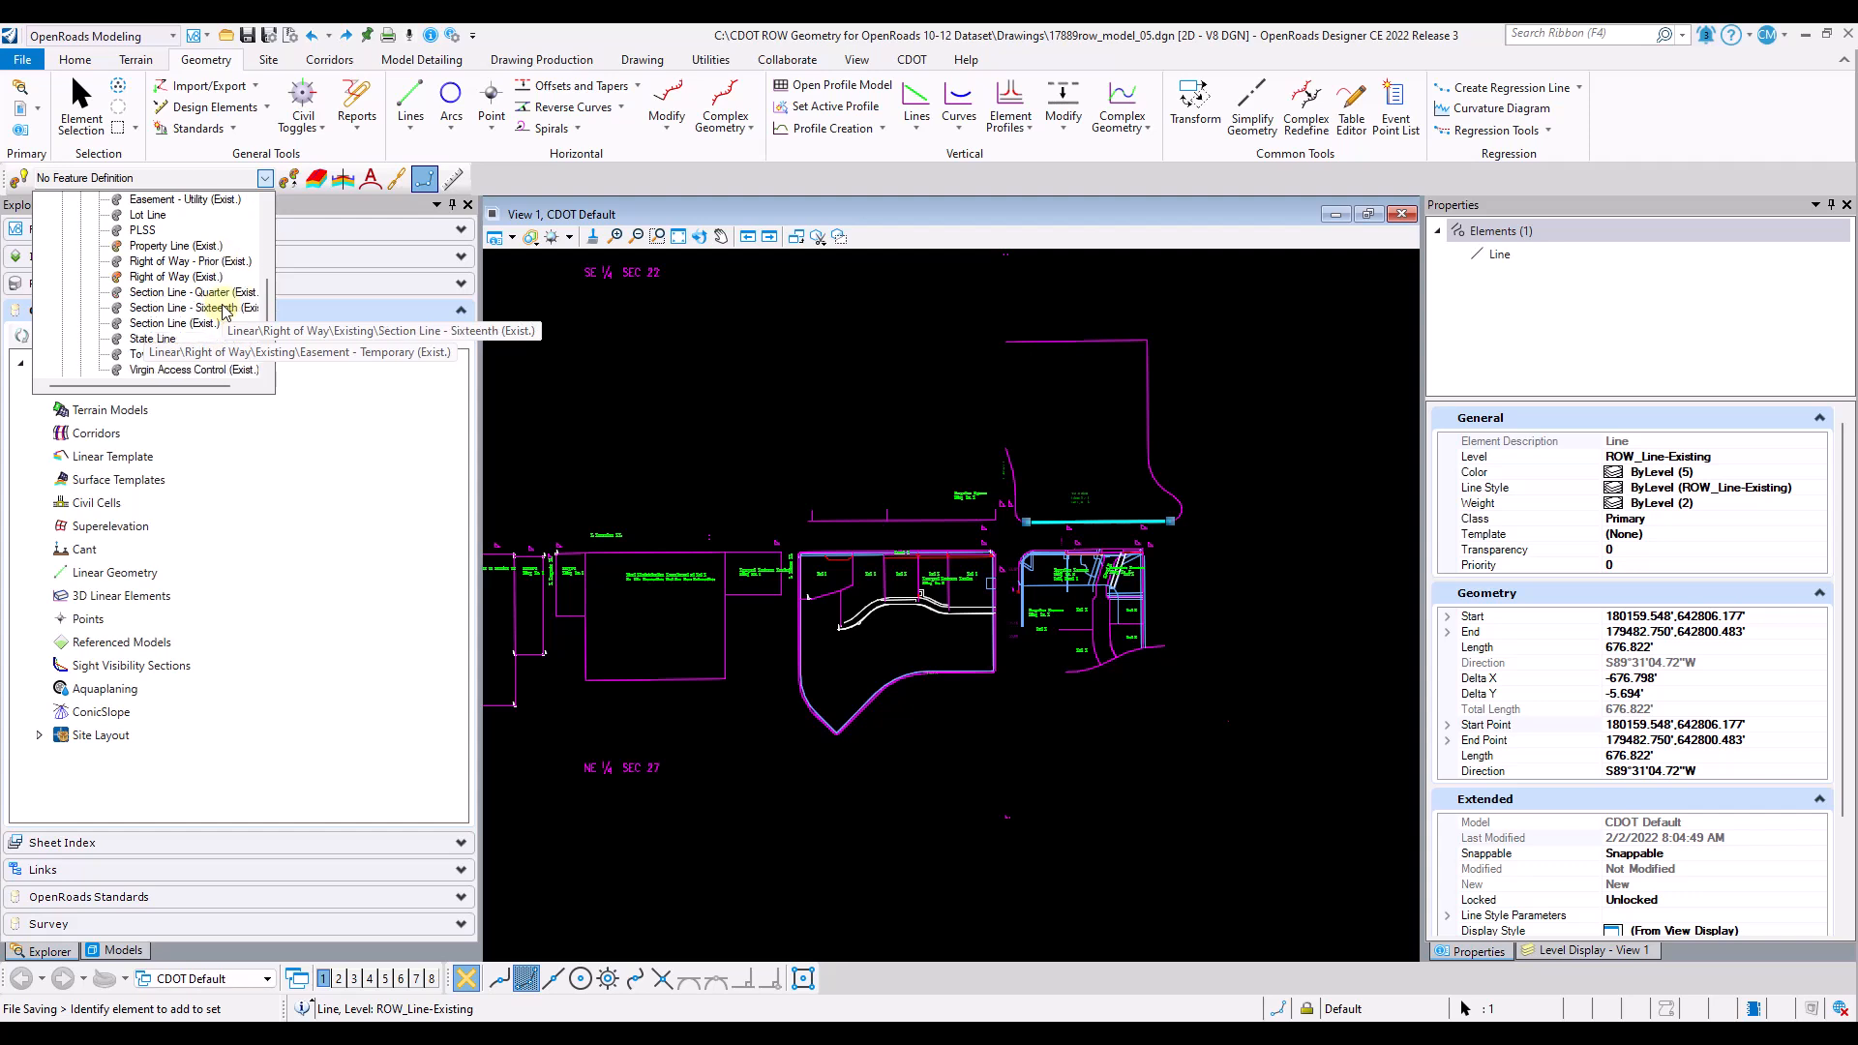
click(167, 279)
click(885, 485)
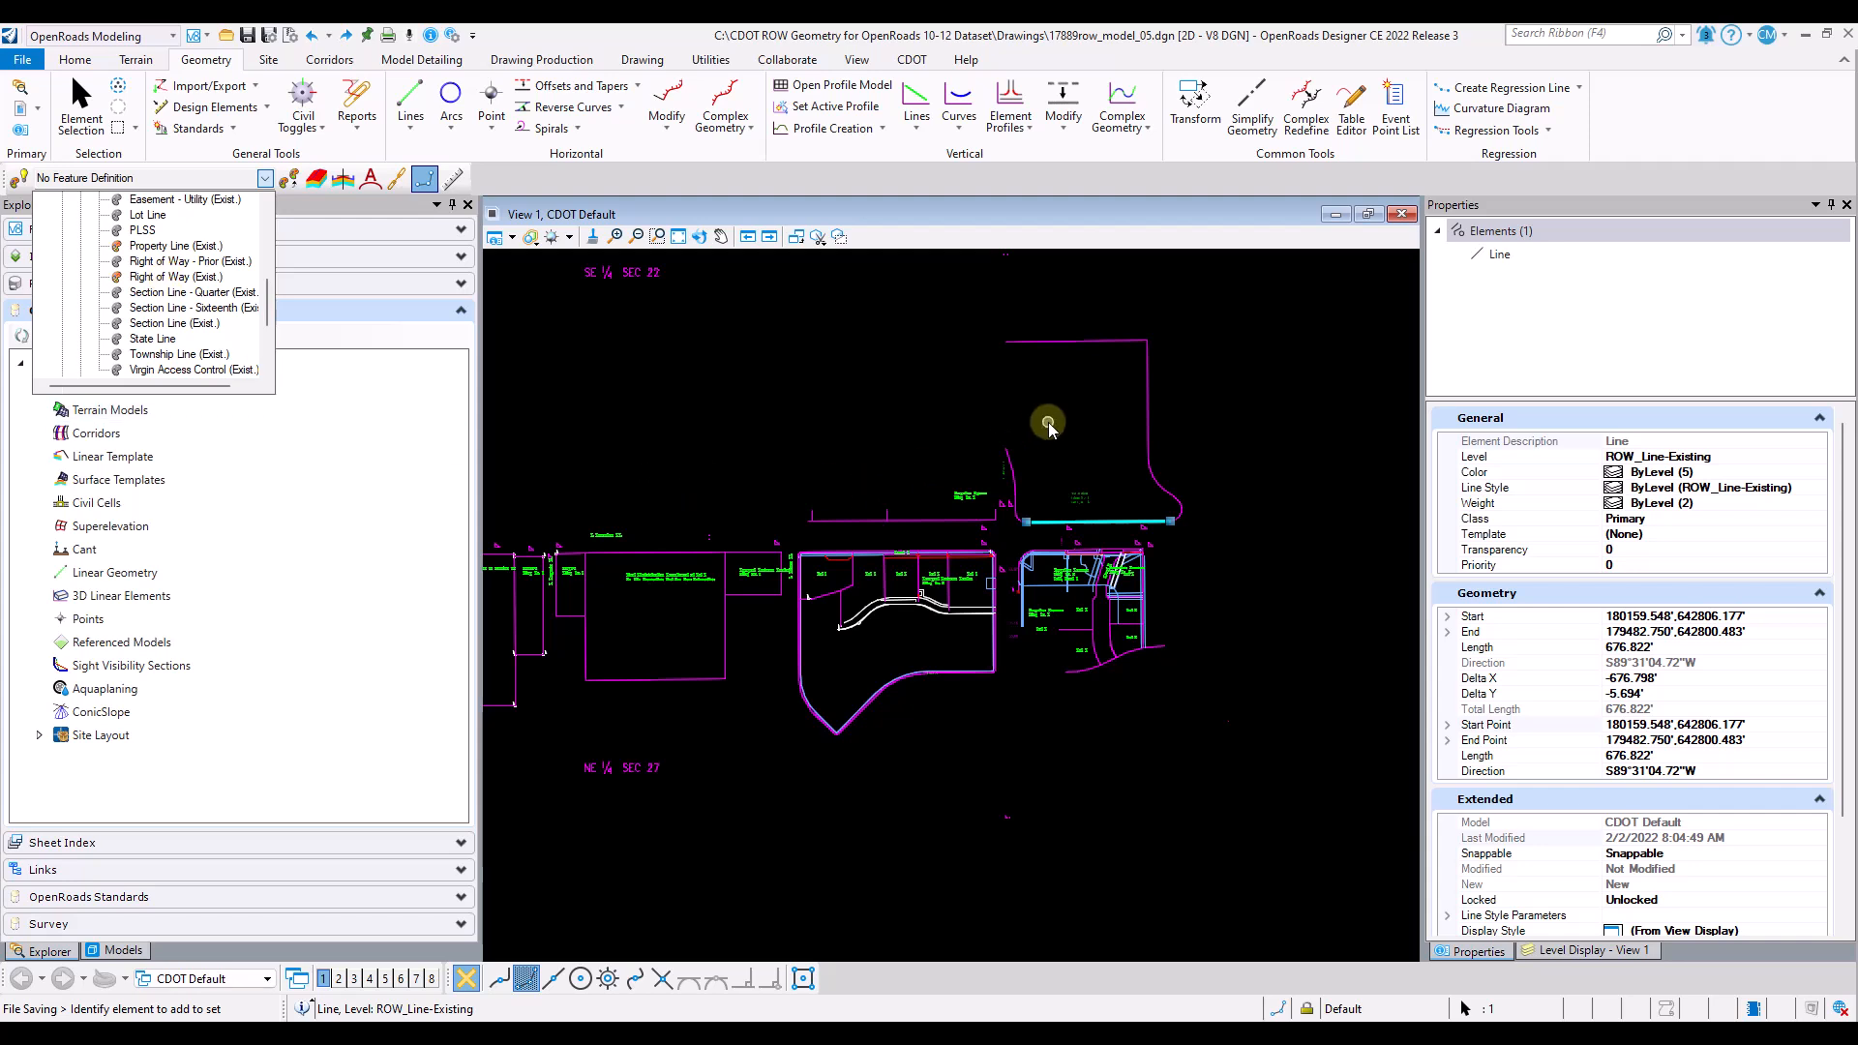
click(703, 308)
click(628, 350)
click(1357, 473)
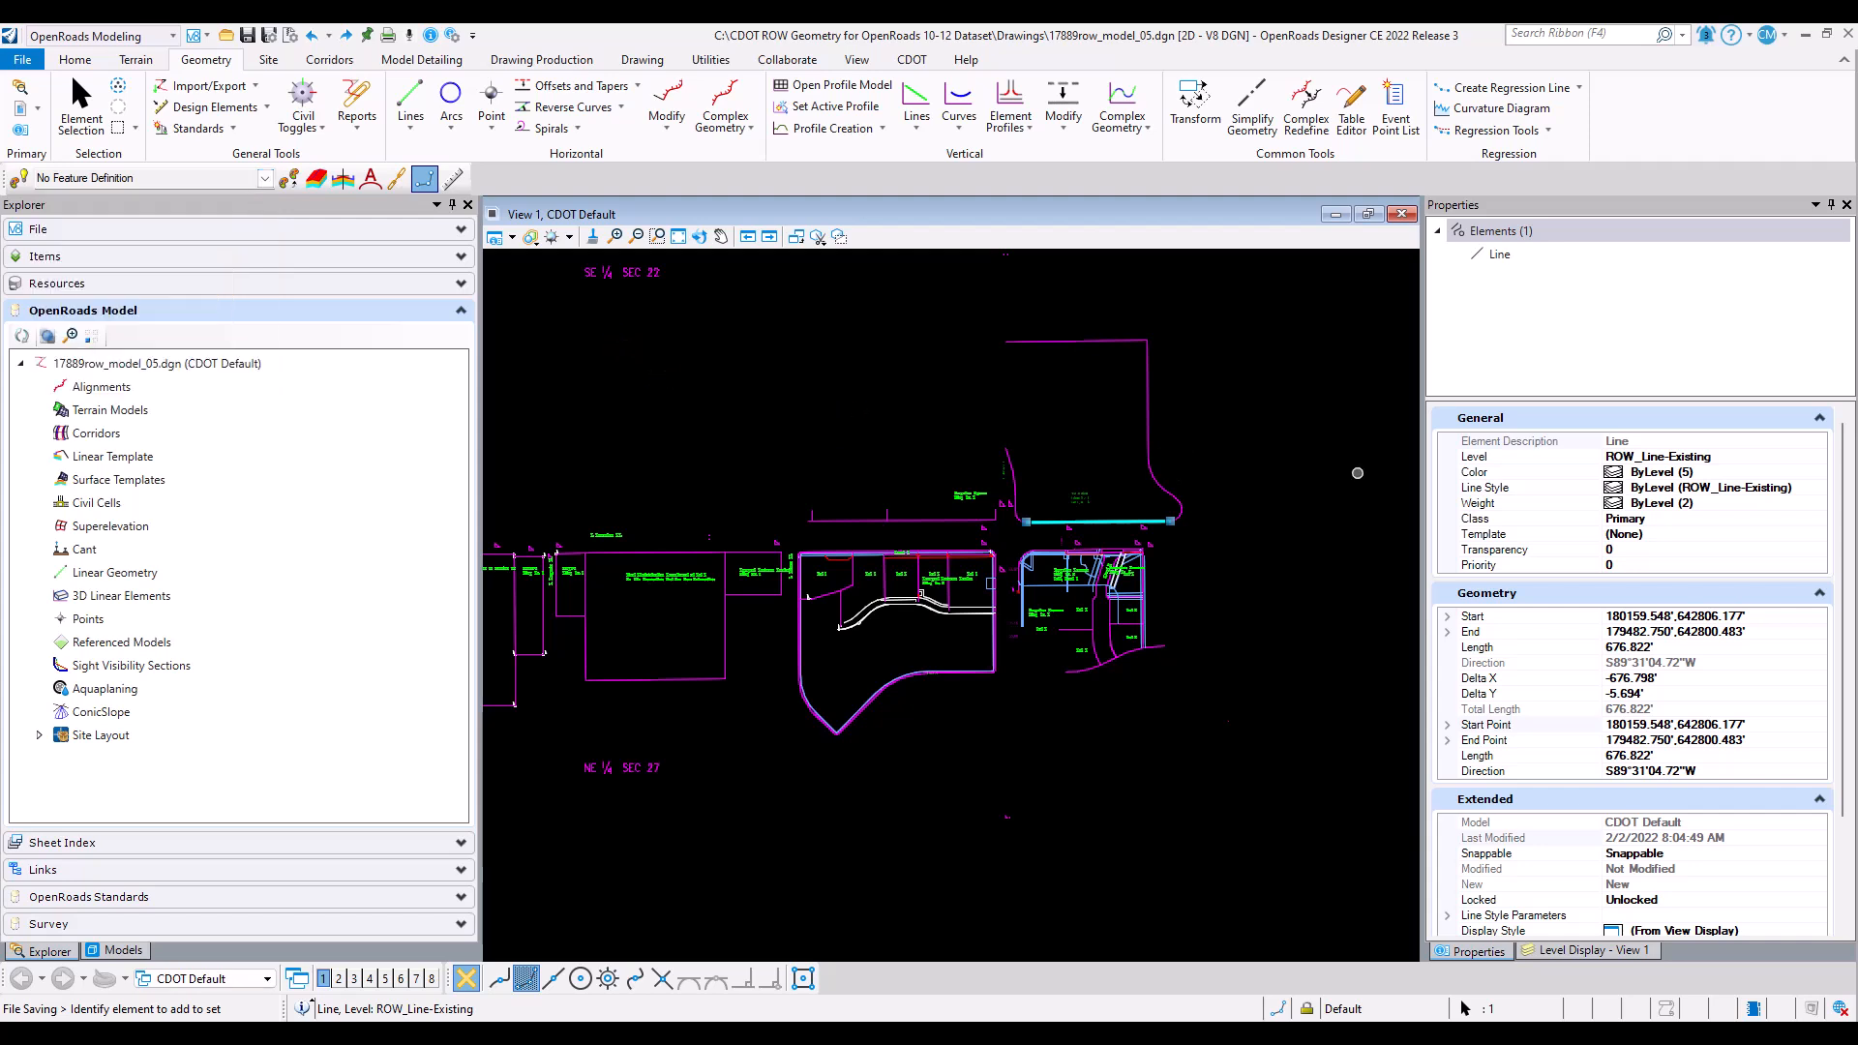
- Select all elements on the ROW_Line-Existing level using the level filter of the extended Element Selection settings
click(80, 114)
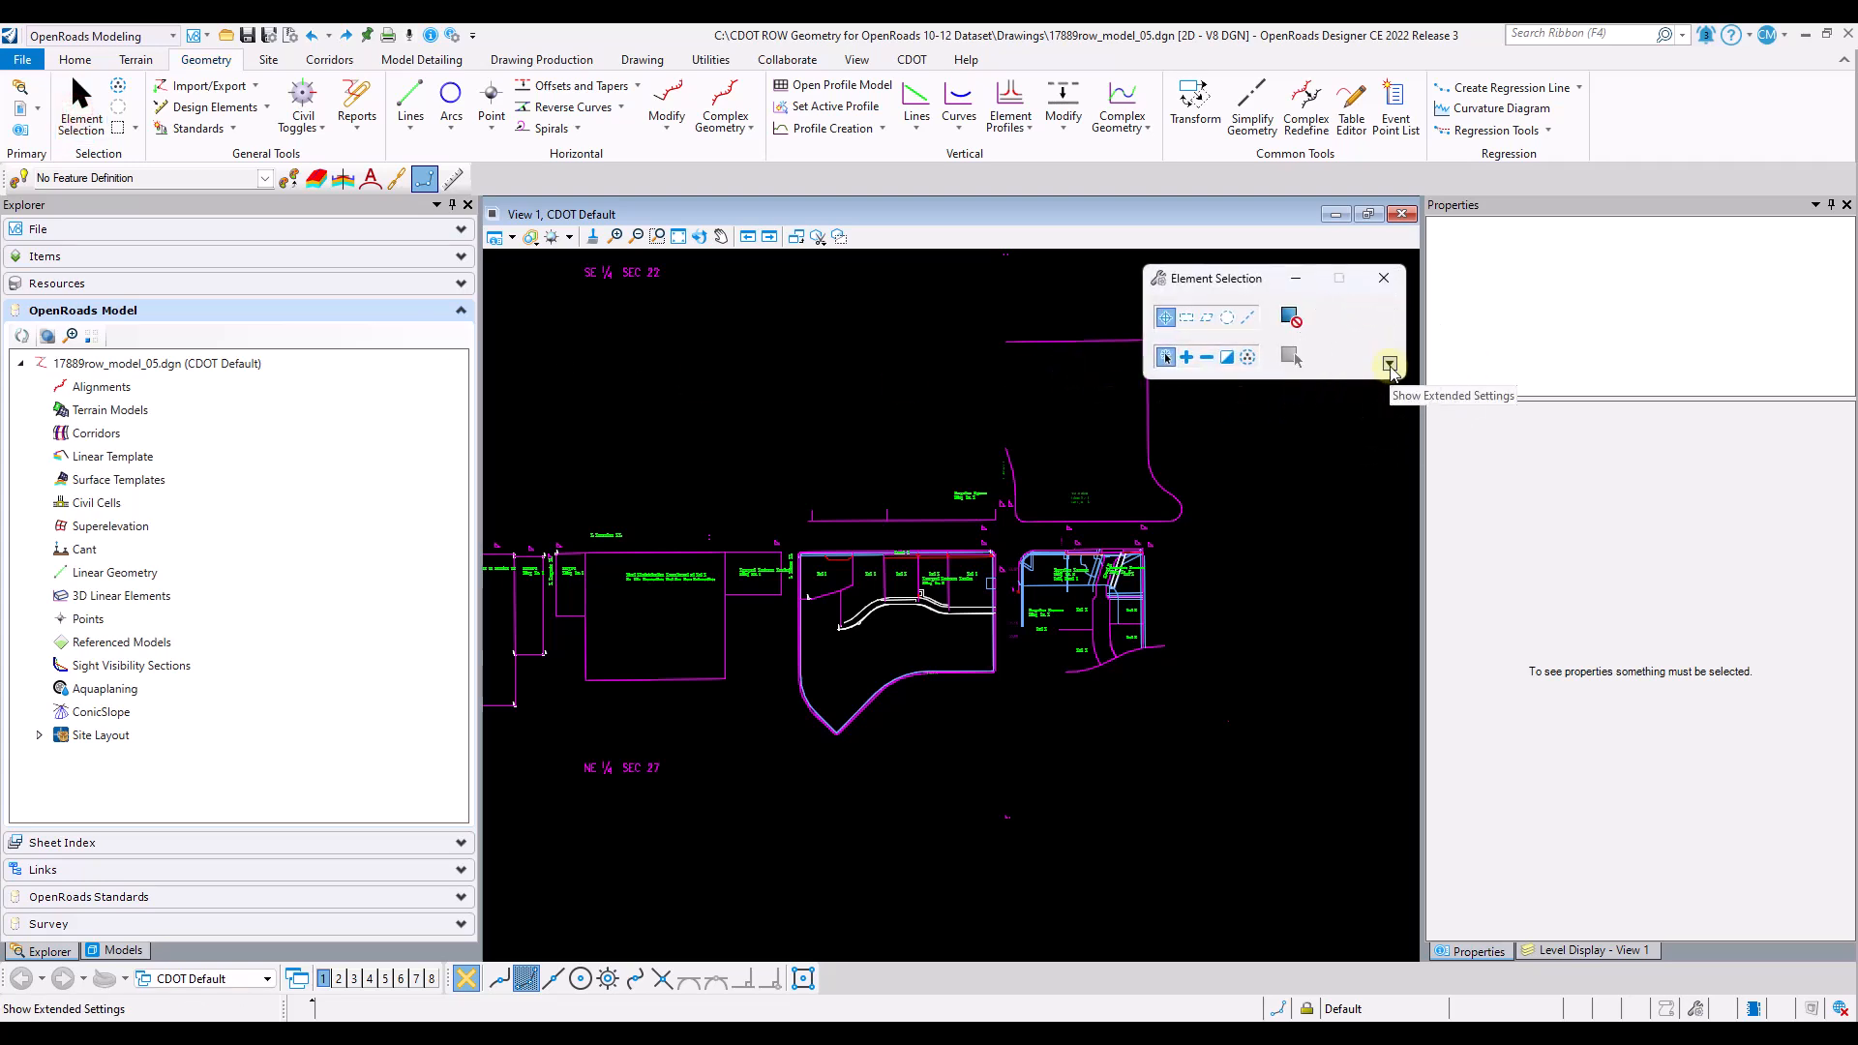
click(1389, 364)
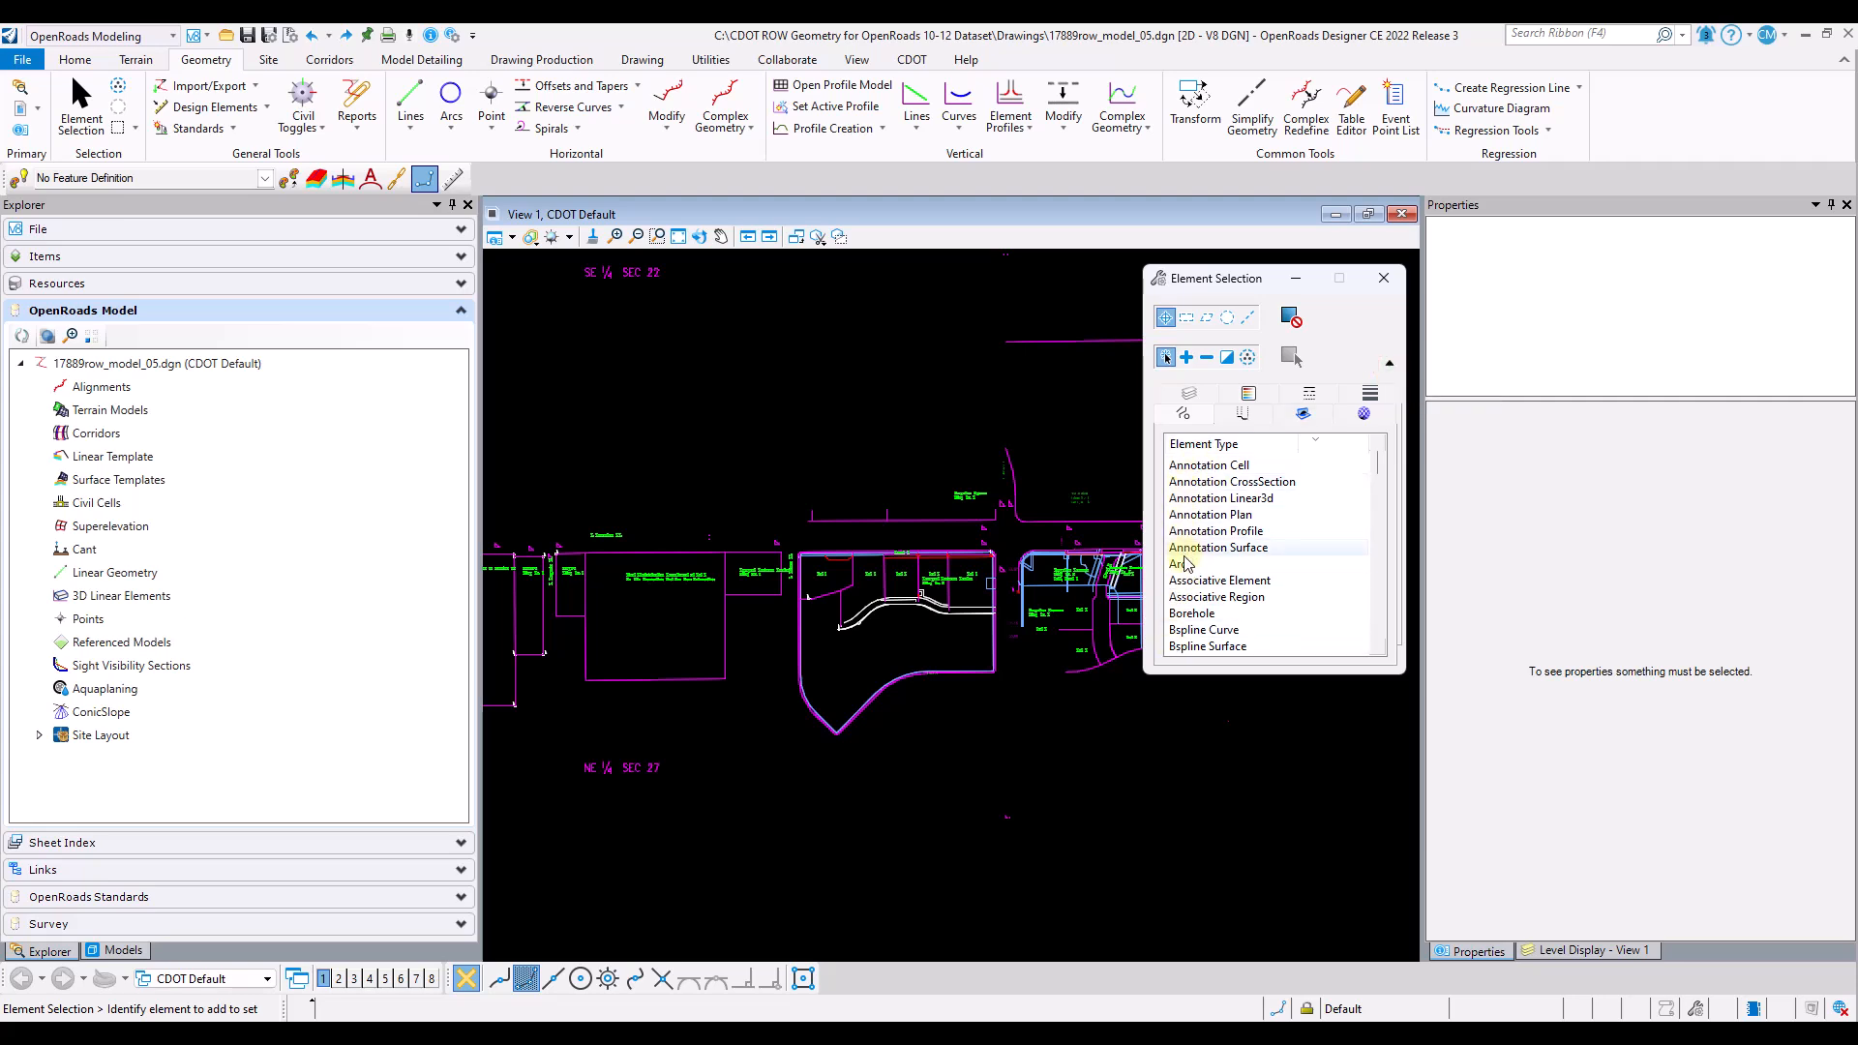
click(1192, 397)
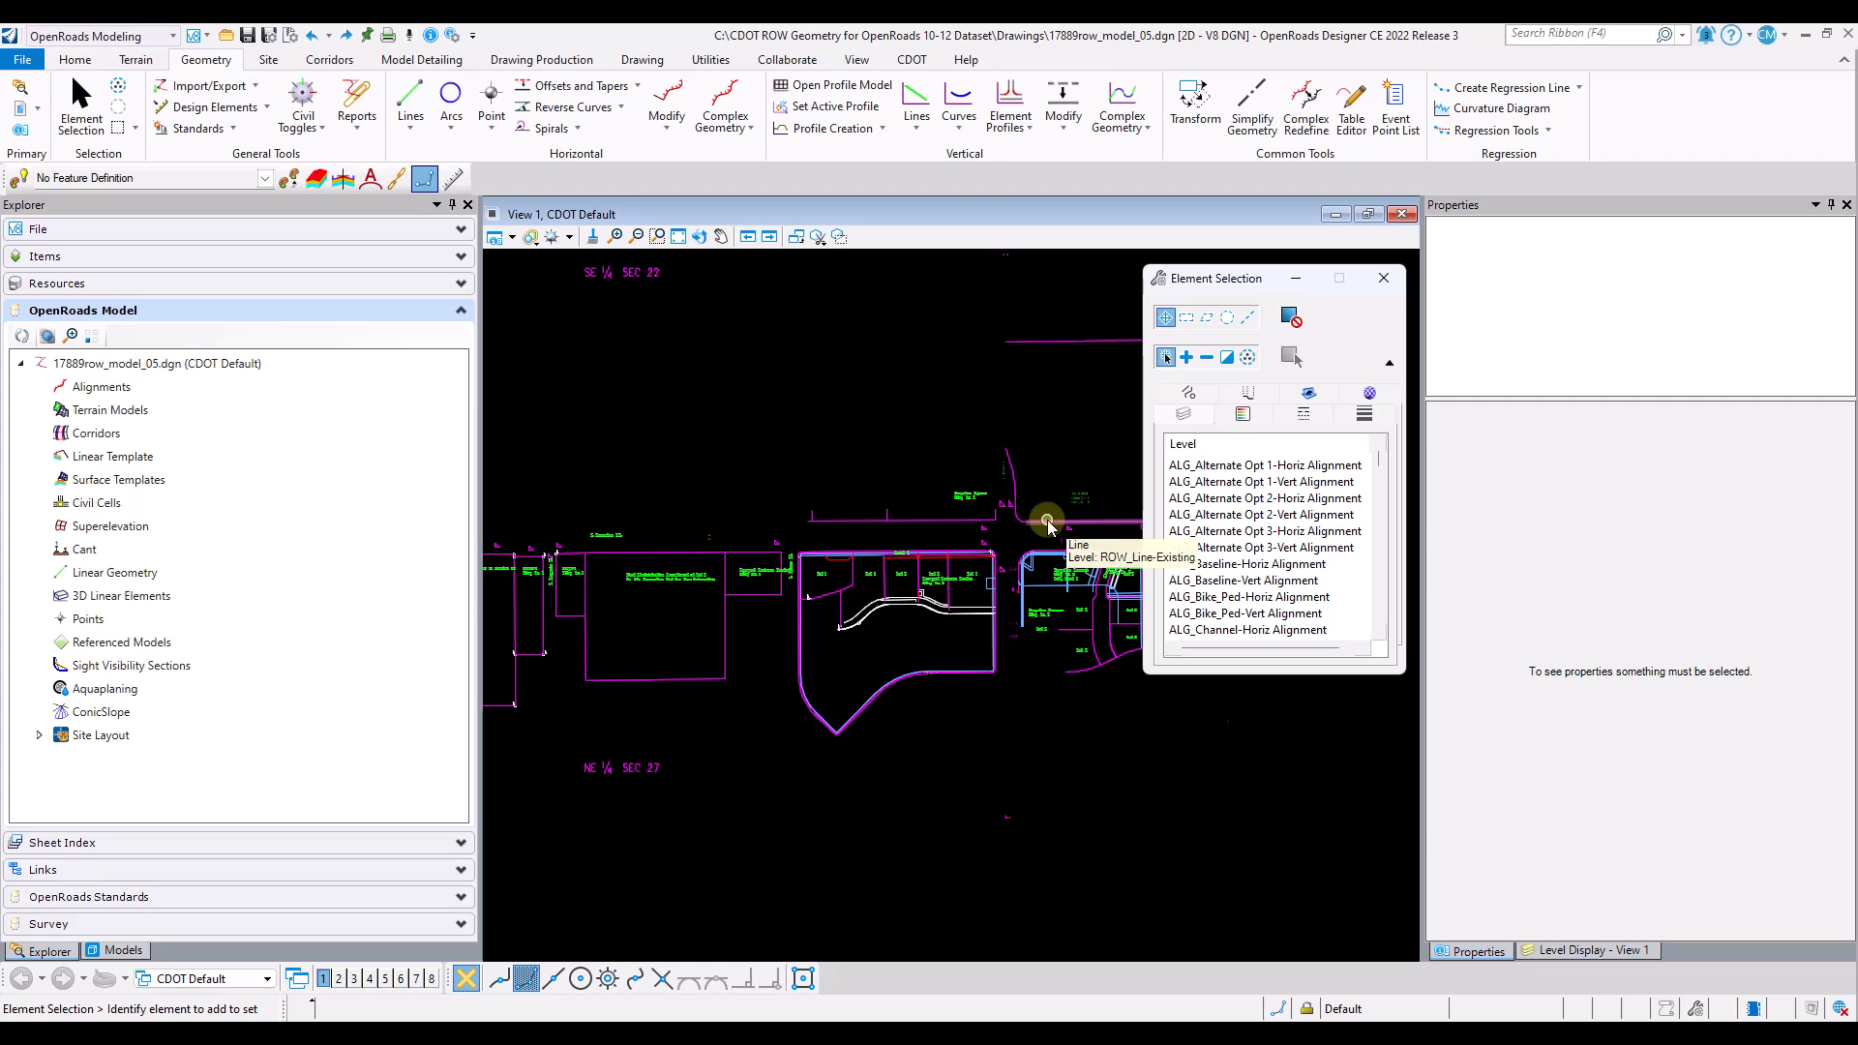
drag(1378, 455, 1378, 531)
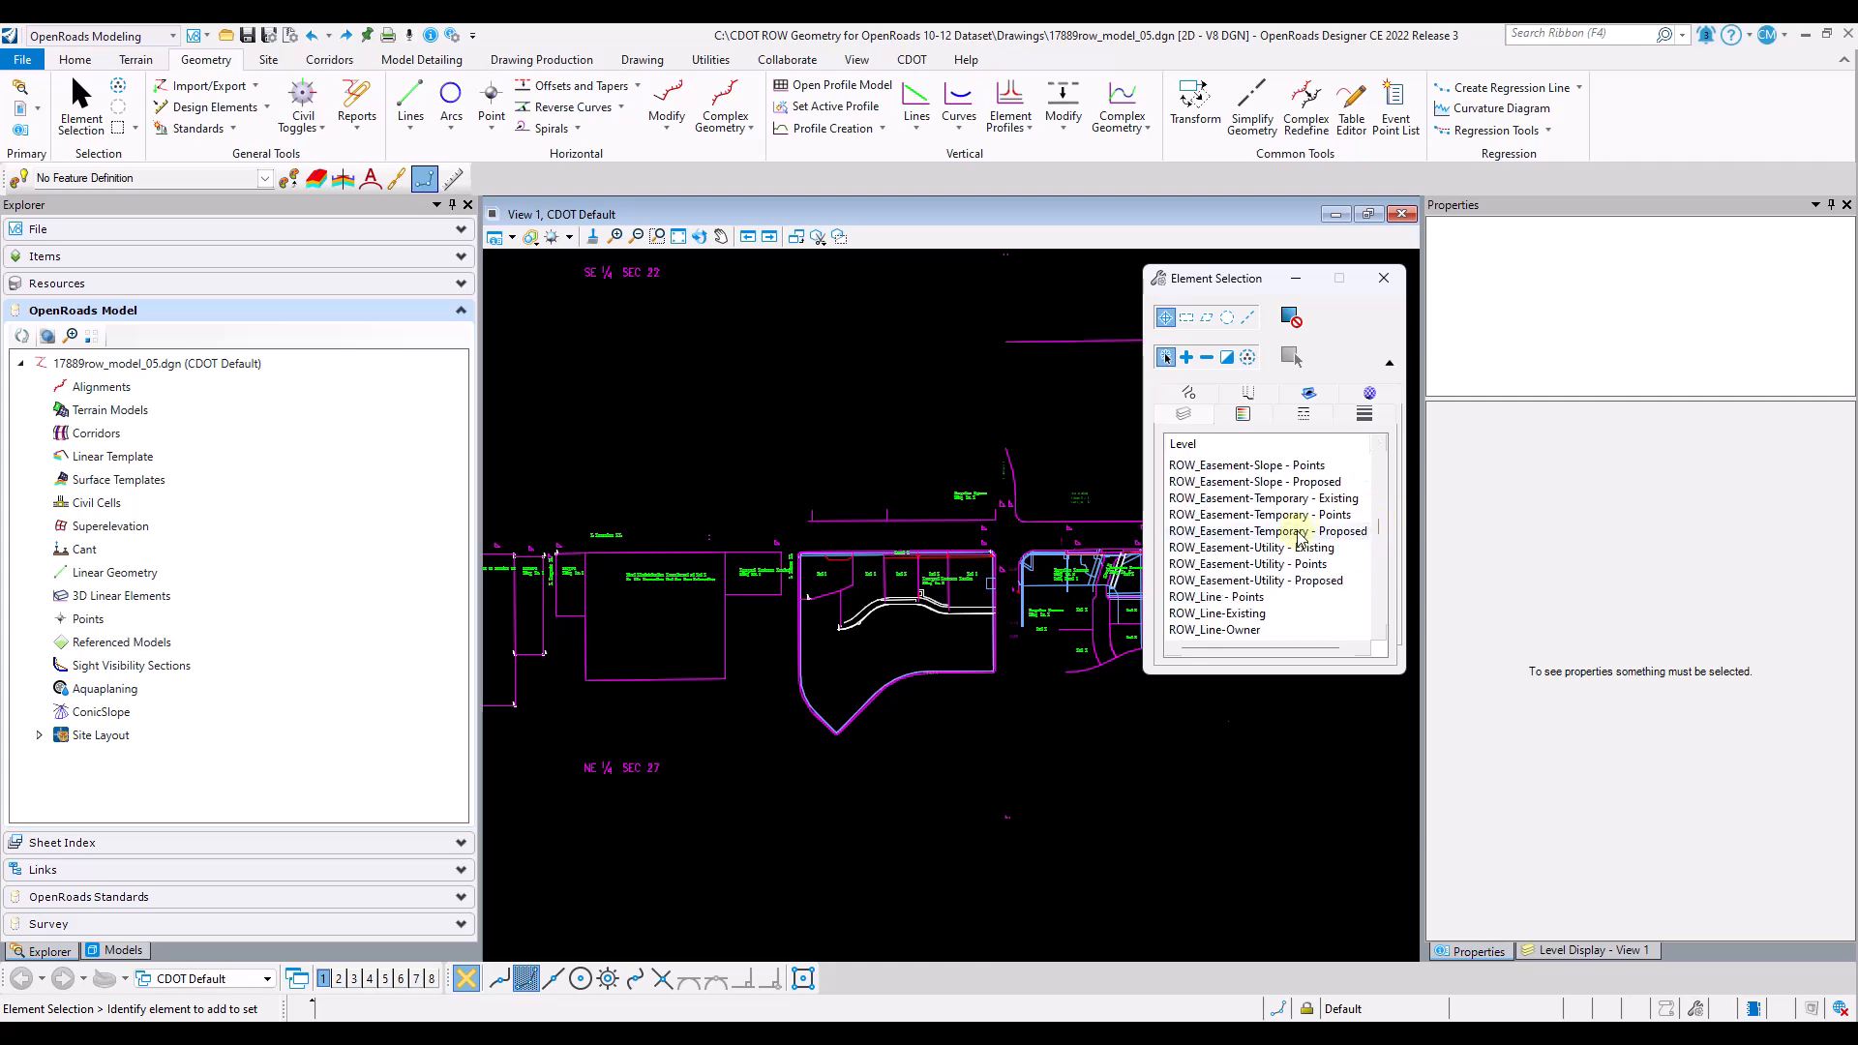
key(ctrl)
click(1222, 619)
scroll(850, 517, down, 1)
scroll(851, 557, down, 1)
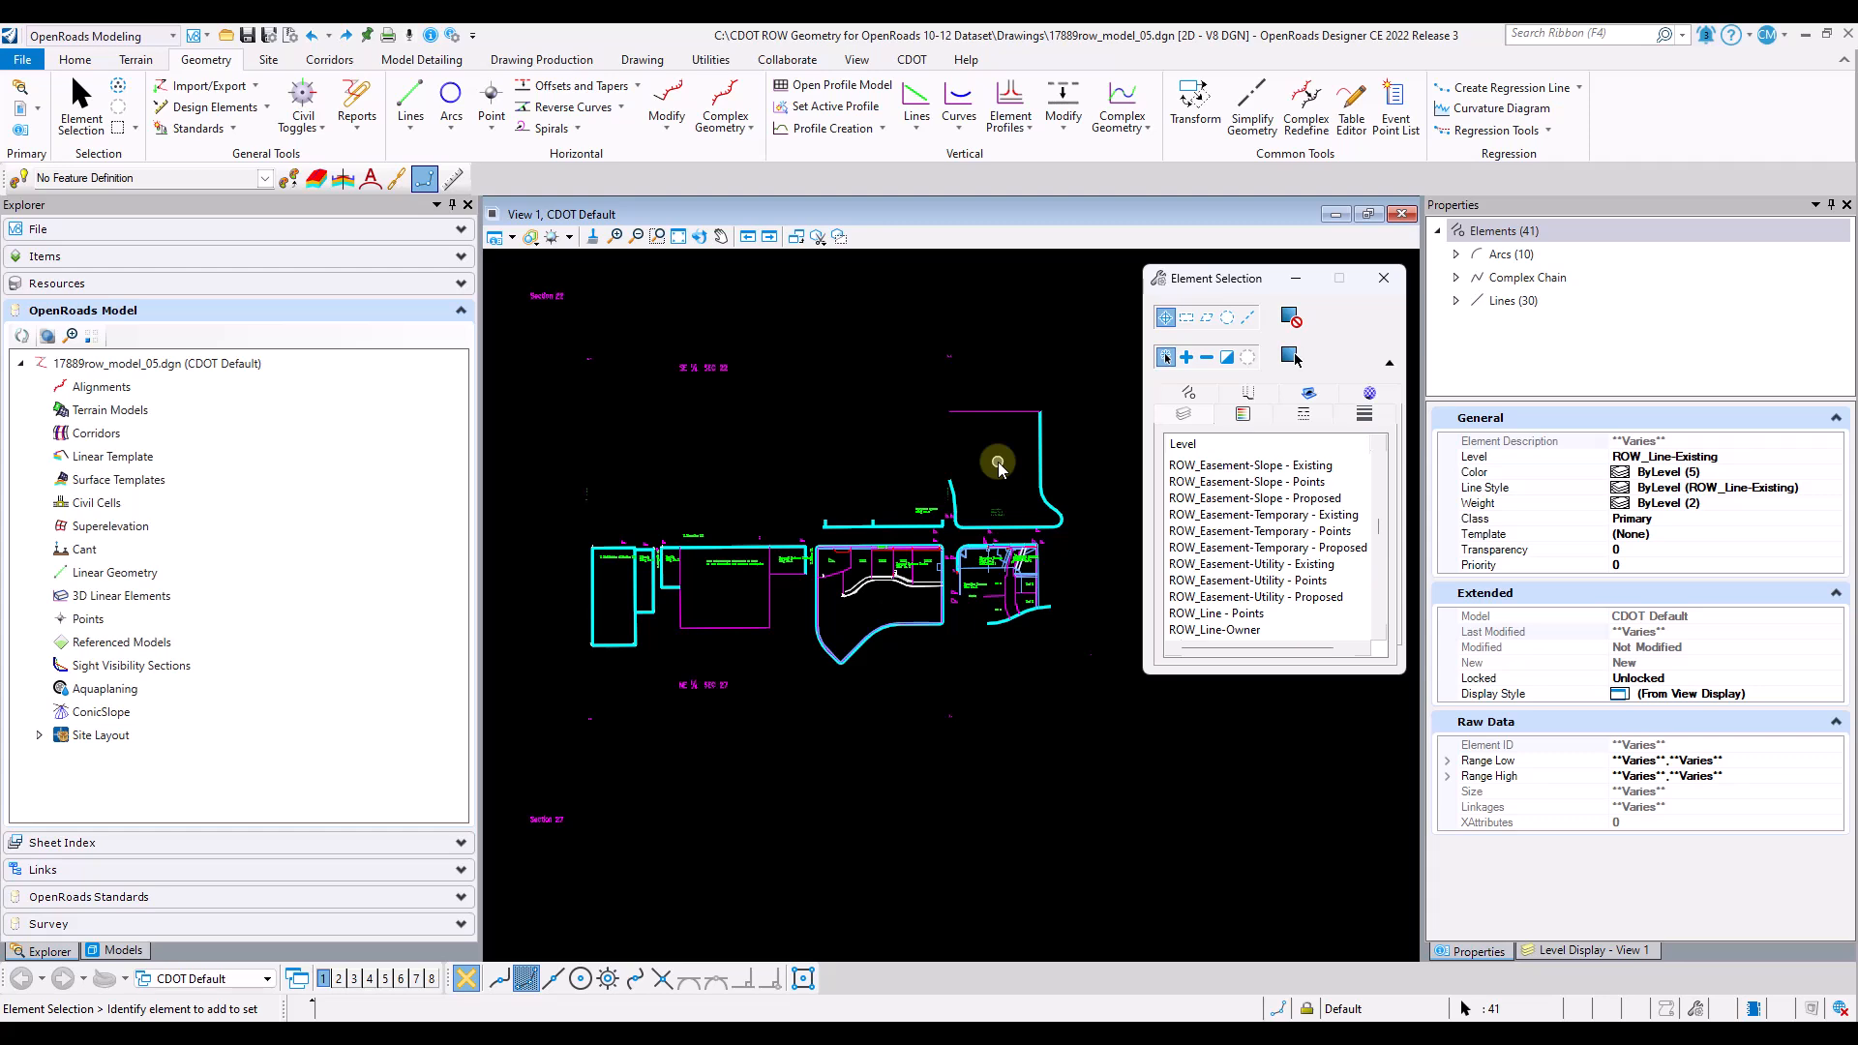
- Review which element types the selection contains and examine the highlighted right-of-way lines in the drawing
click(1189, 394)
click(1188, 418)
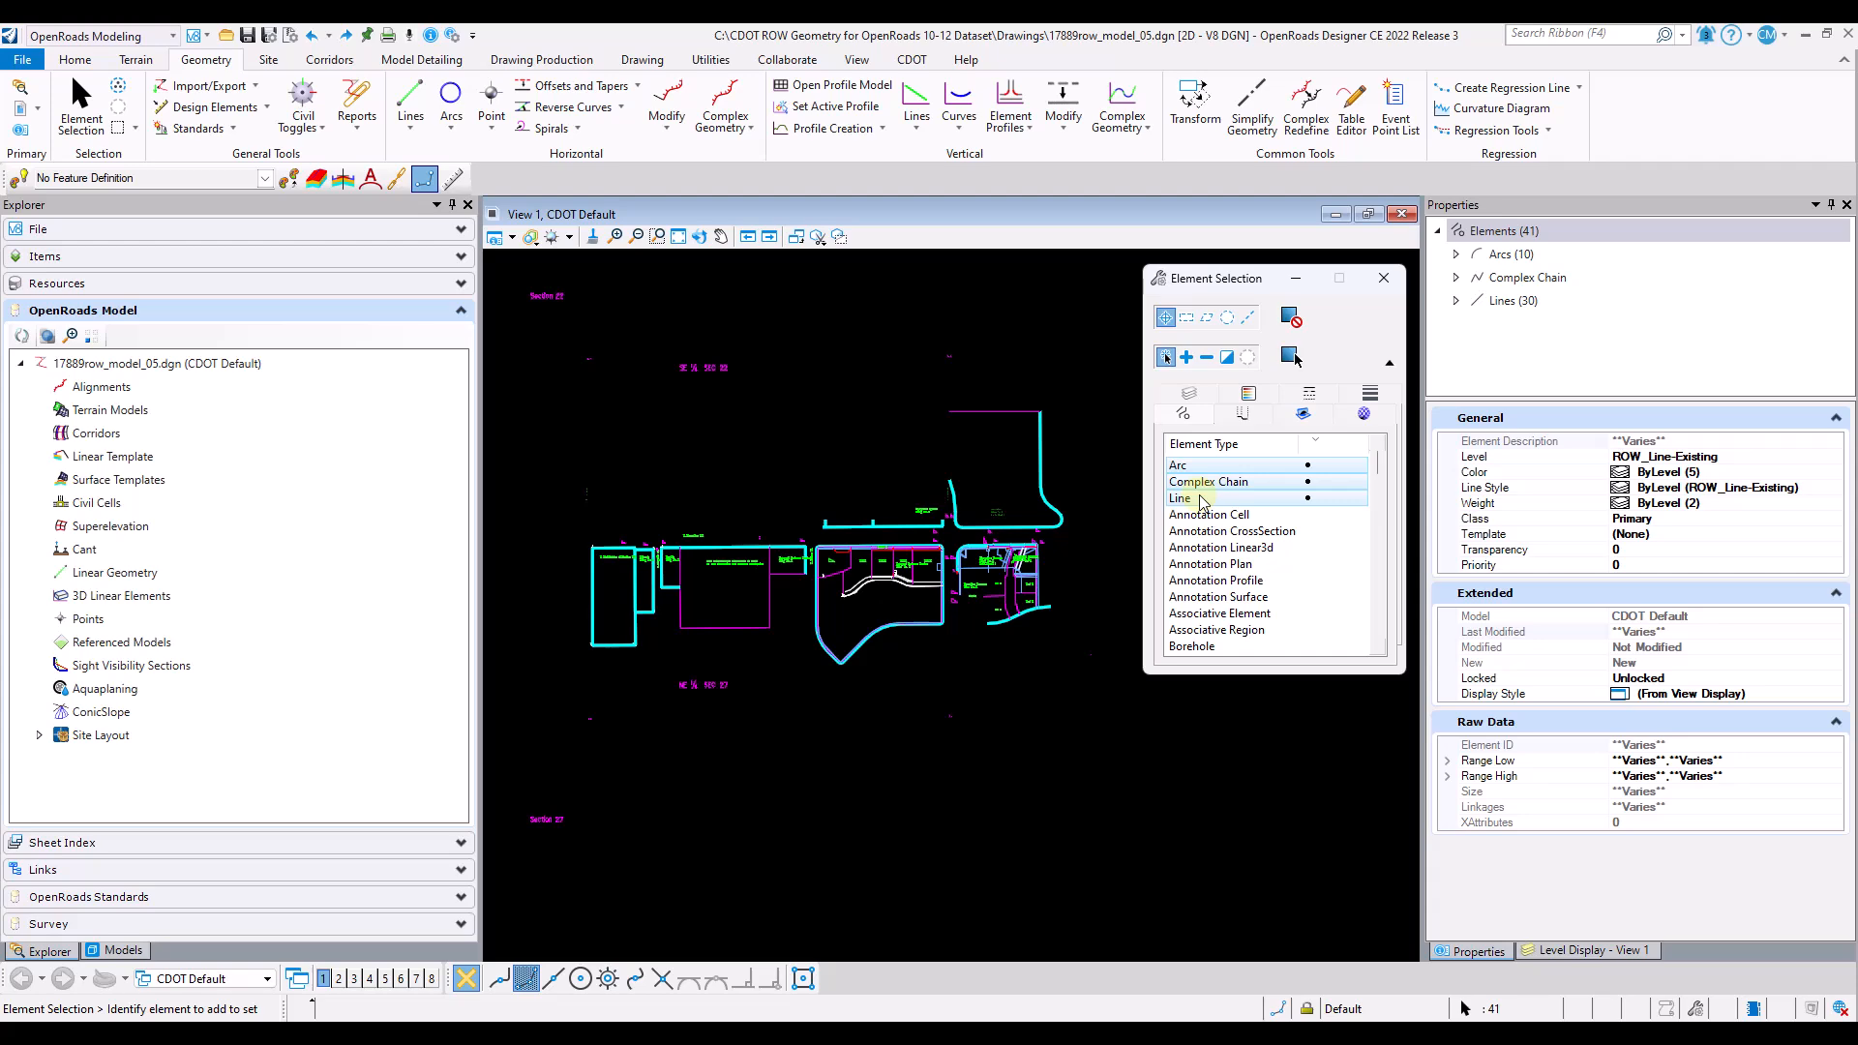
scroll(1055, 520, up, 5)
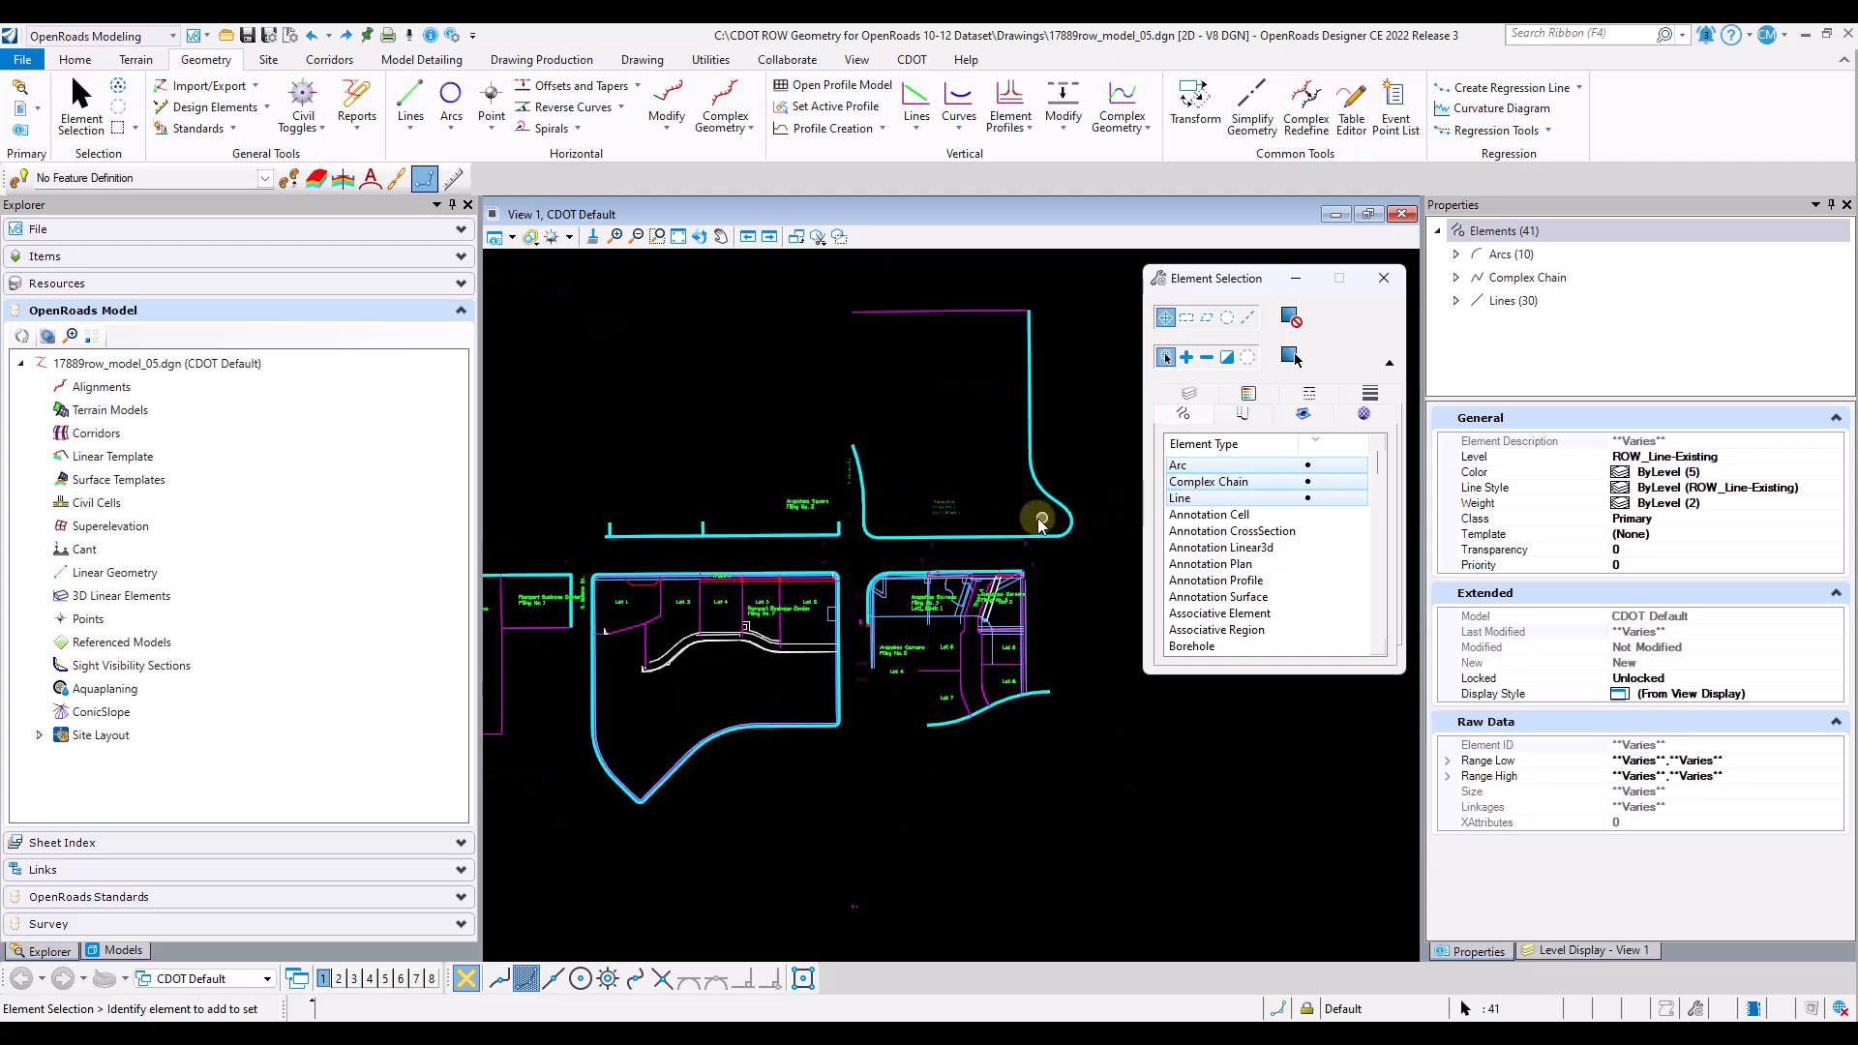
scroll(979, 557, down, 2)
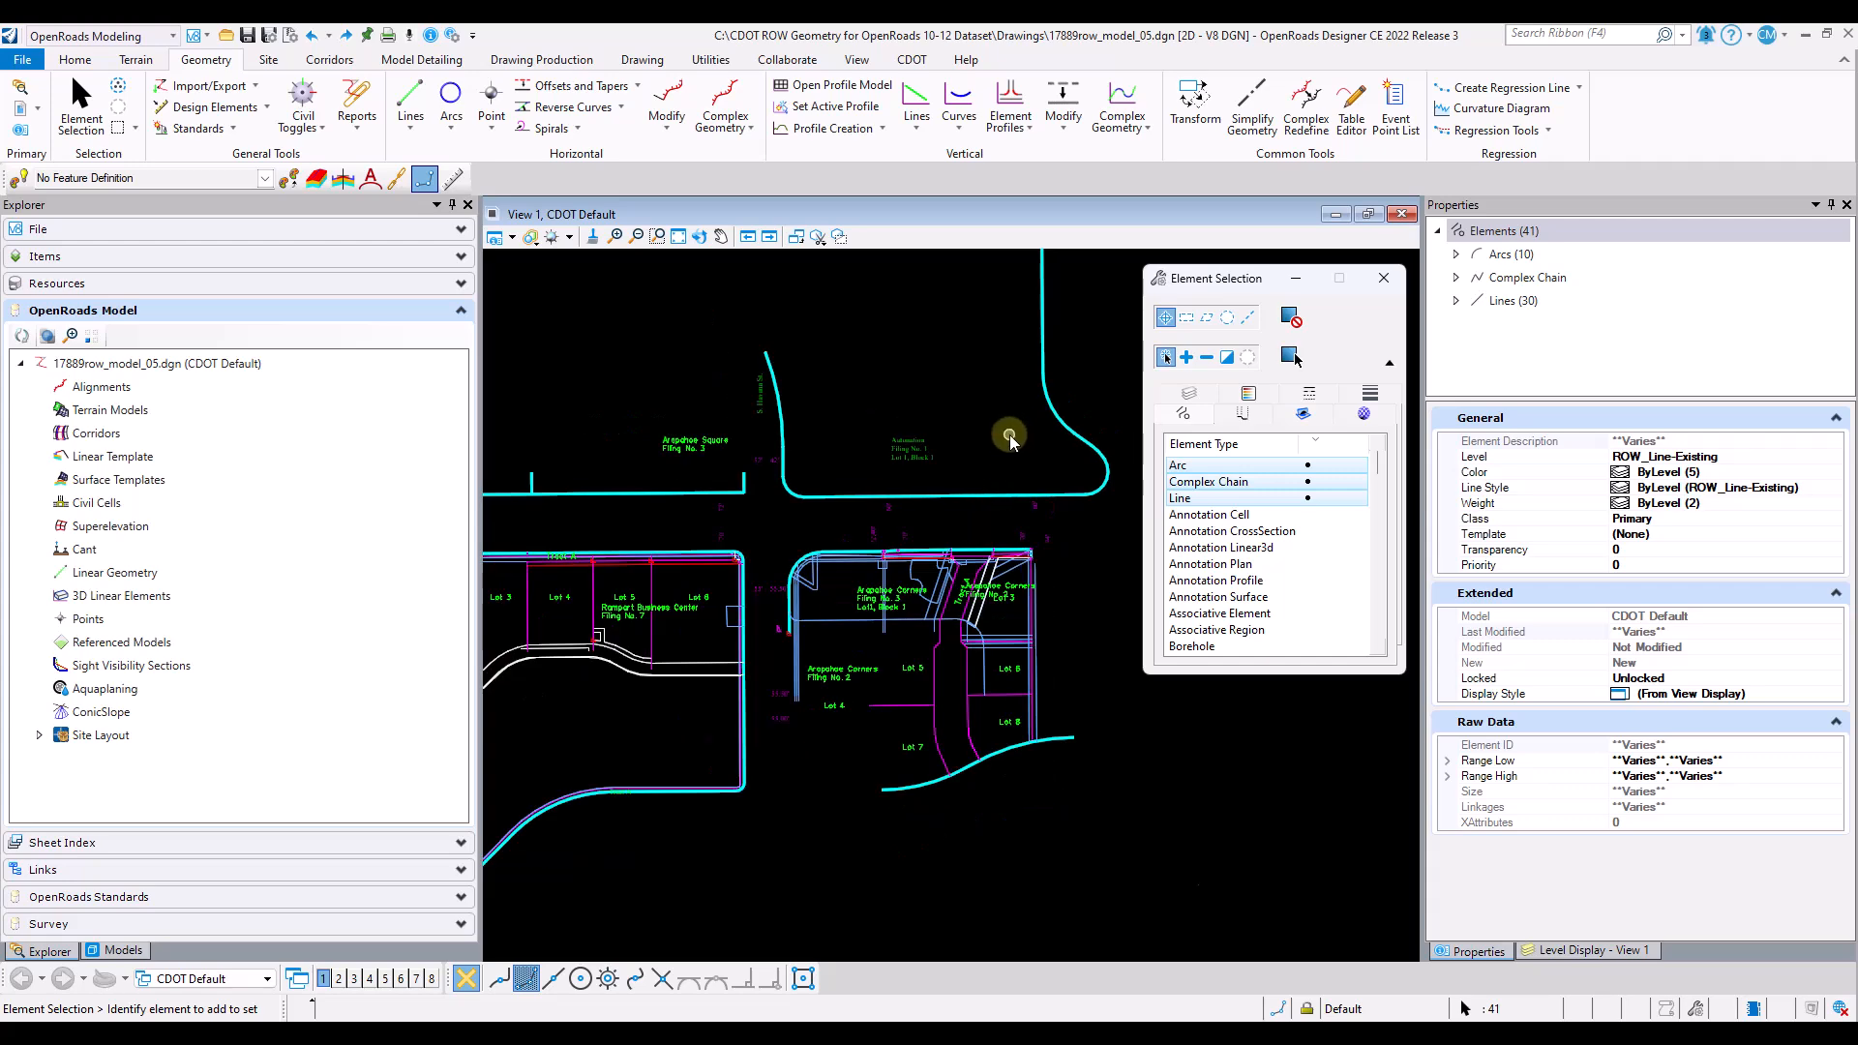
scroll(1091, 624, down, 2)
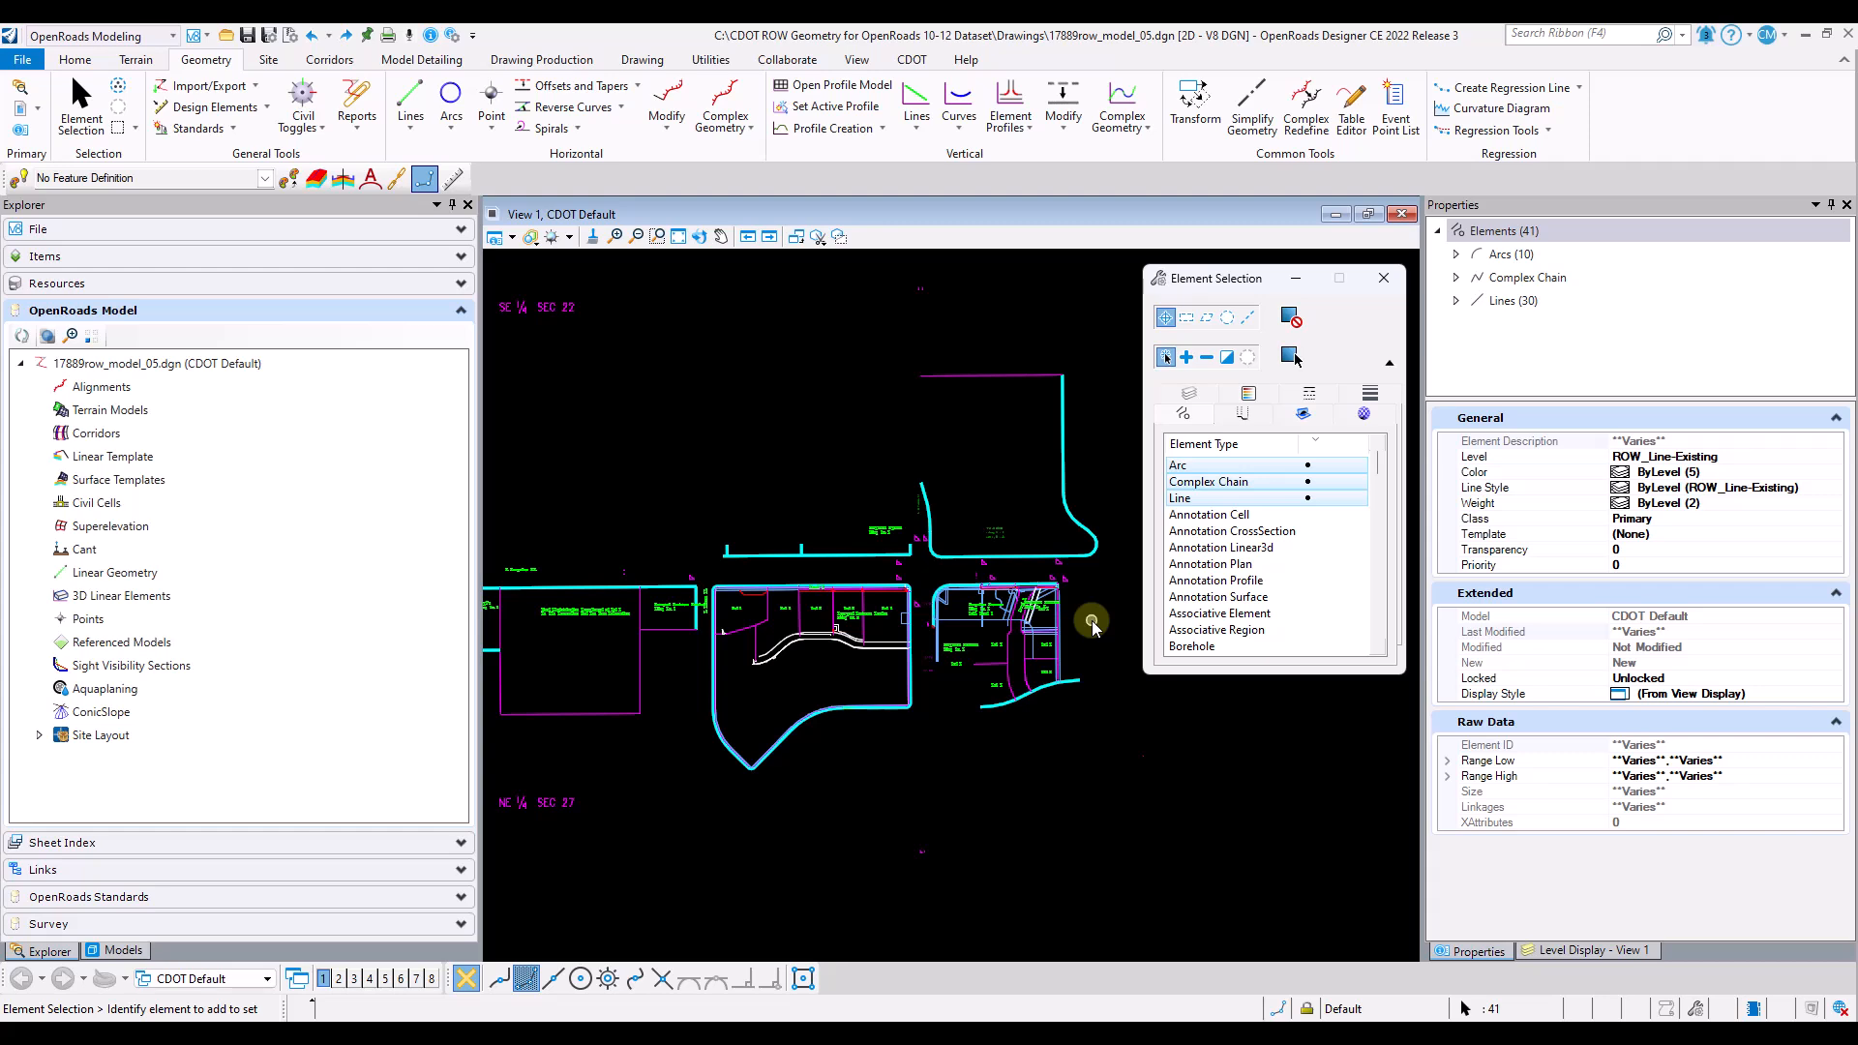
scroll(1091, 624, down, 1)
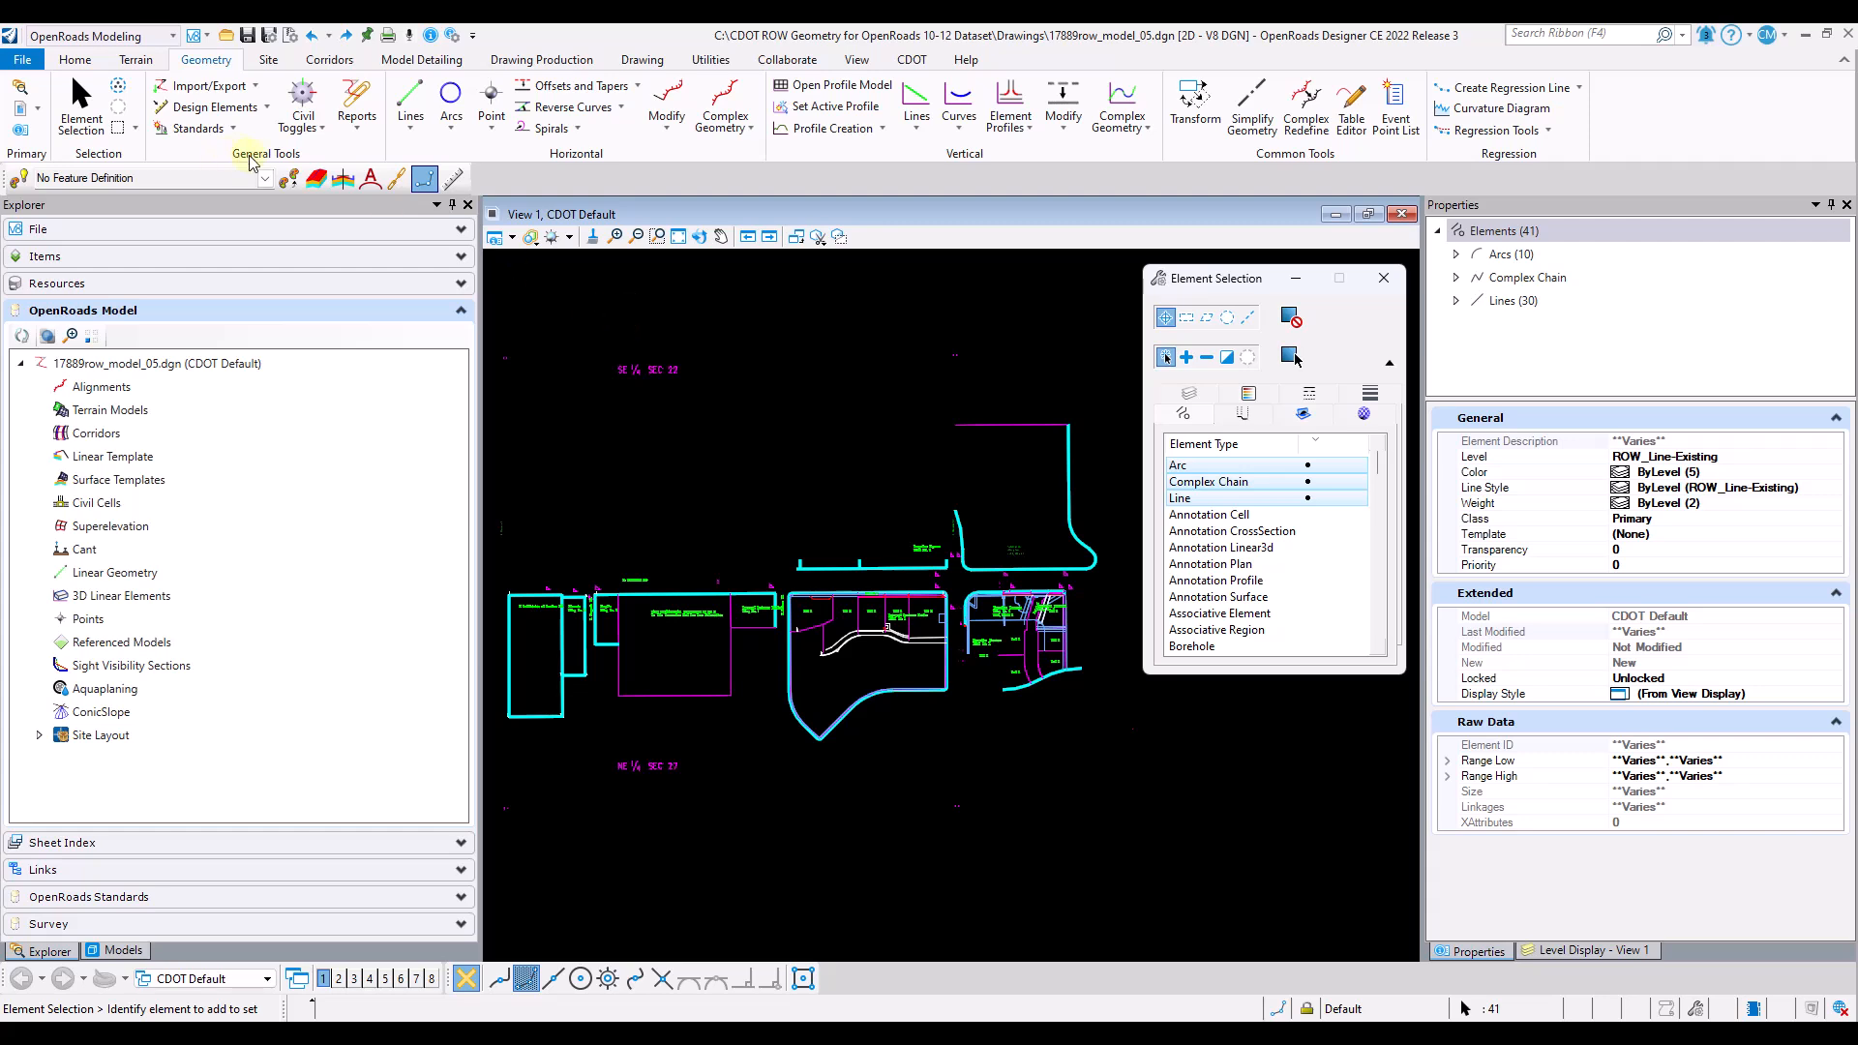
- Create civil rule features from all selected elements using the existing right-of-way feature definition Right of Way (Exist.)
click(267, 108)
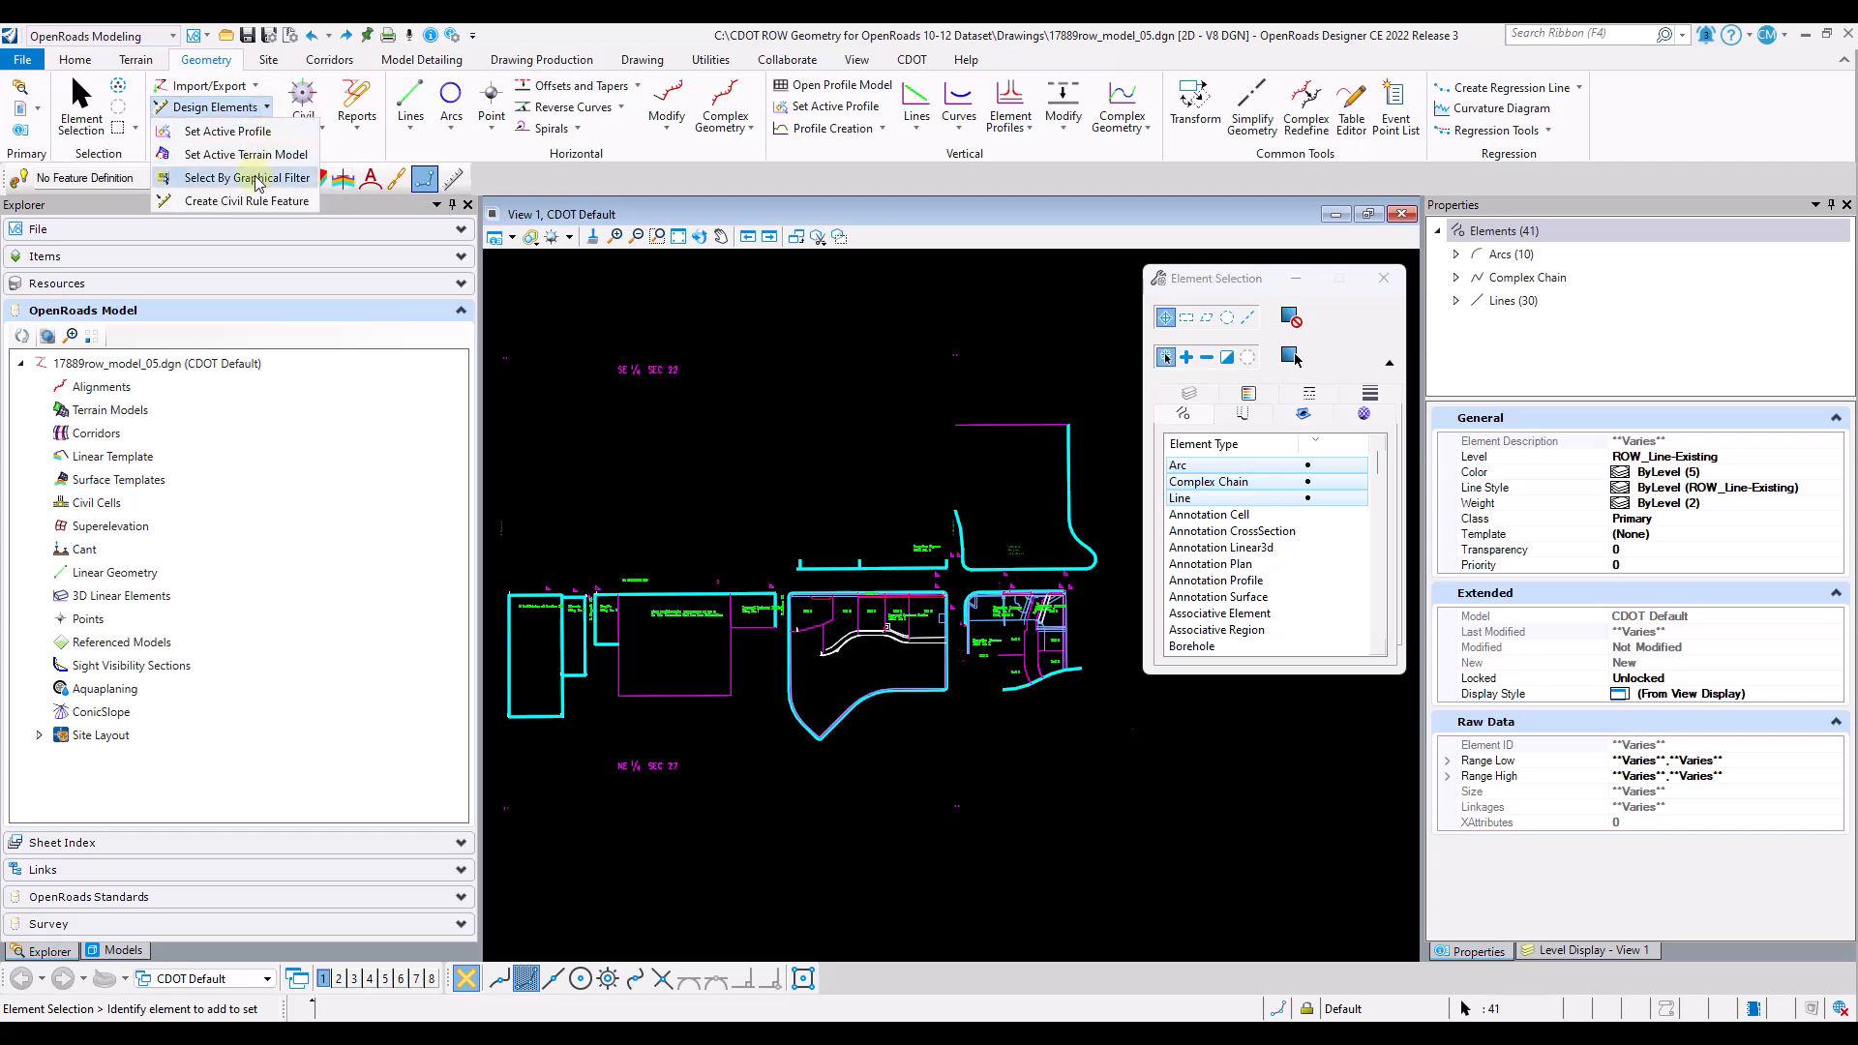
click(277, 205)
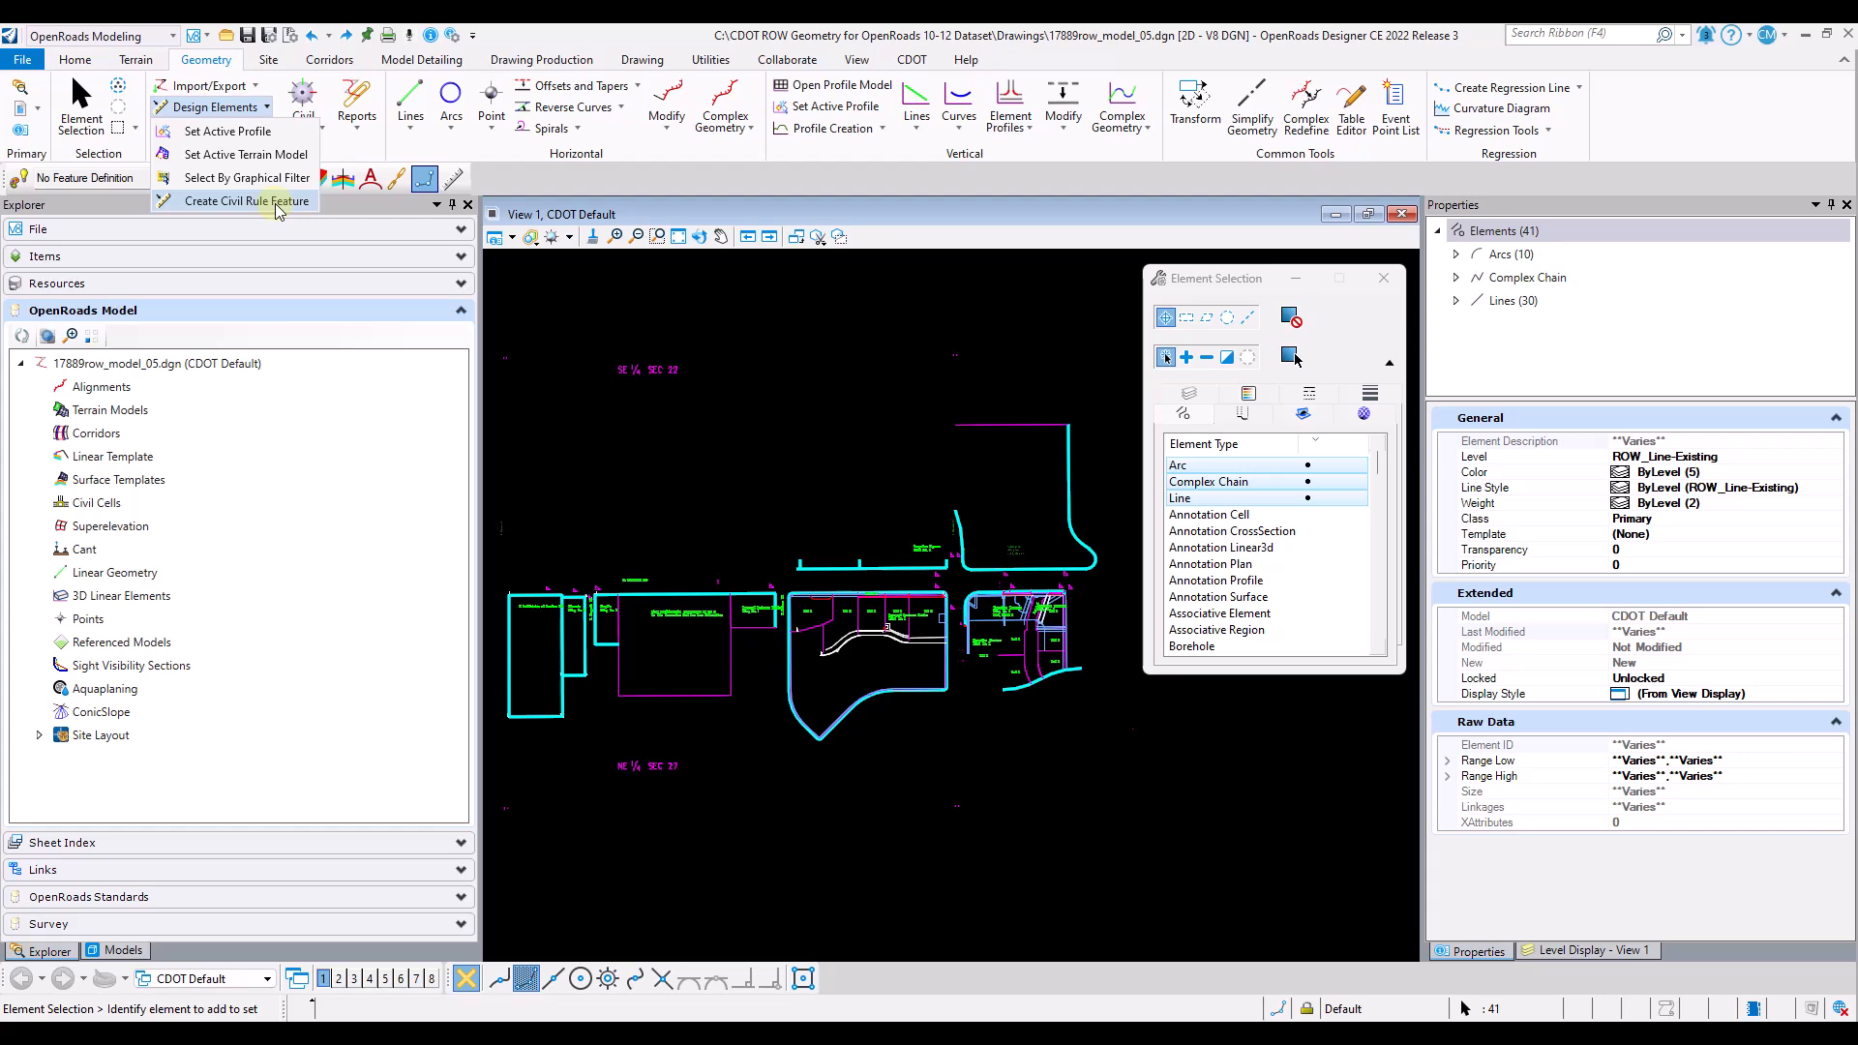
click(276, 203)
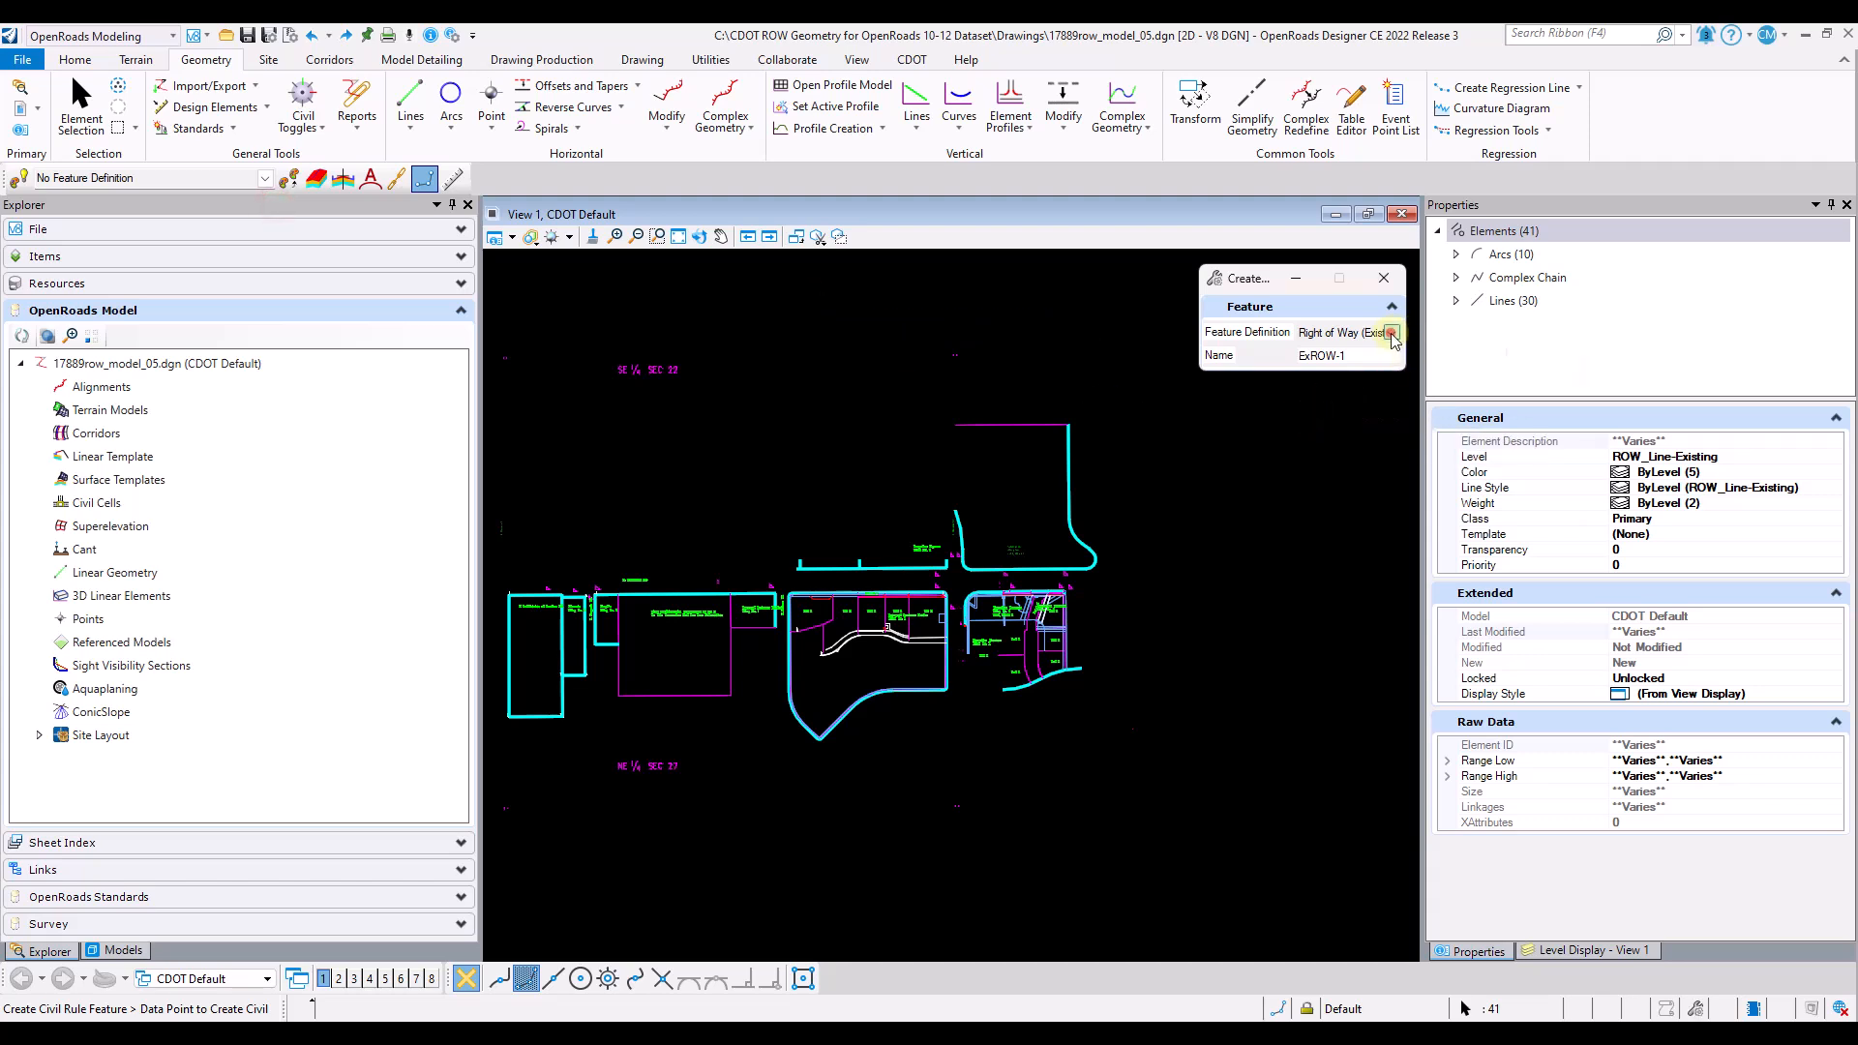
click(1392, 332)
scroll(1418, 448, up, 5)
scroll(1418, 448, up, 1)
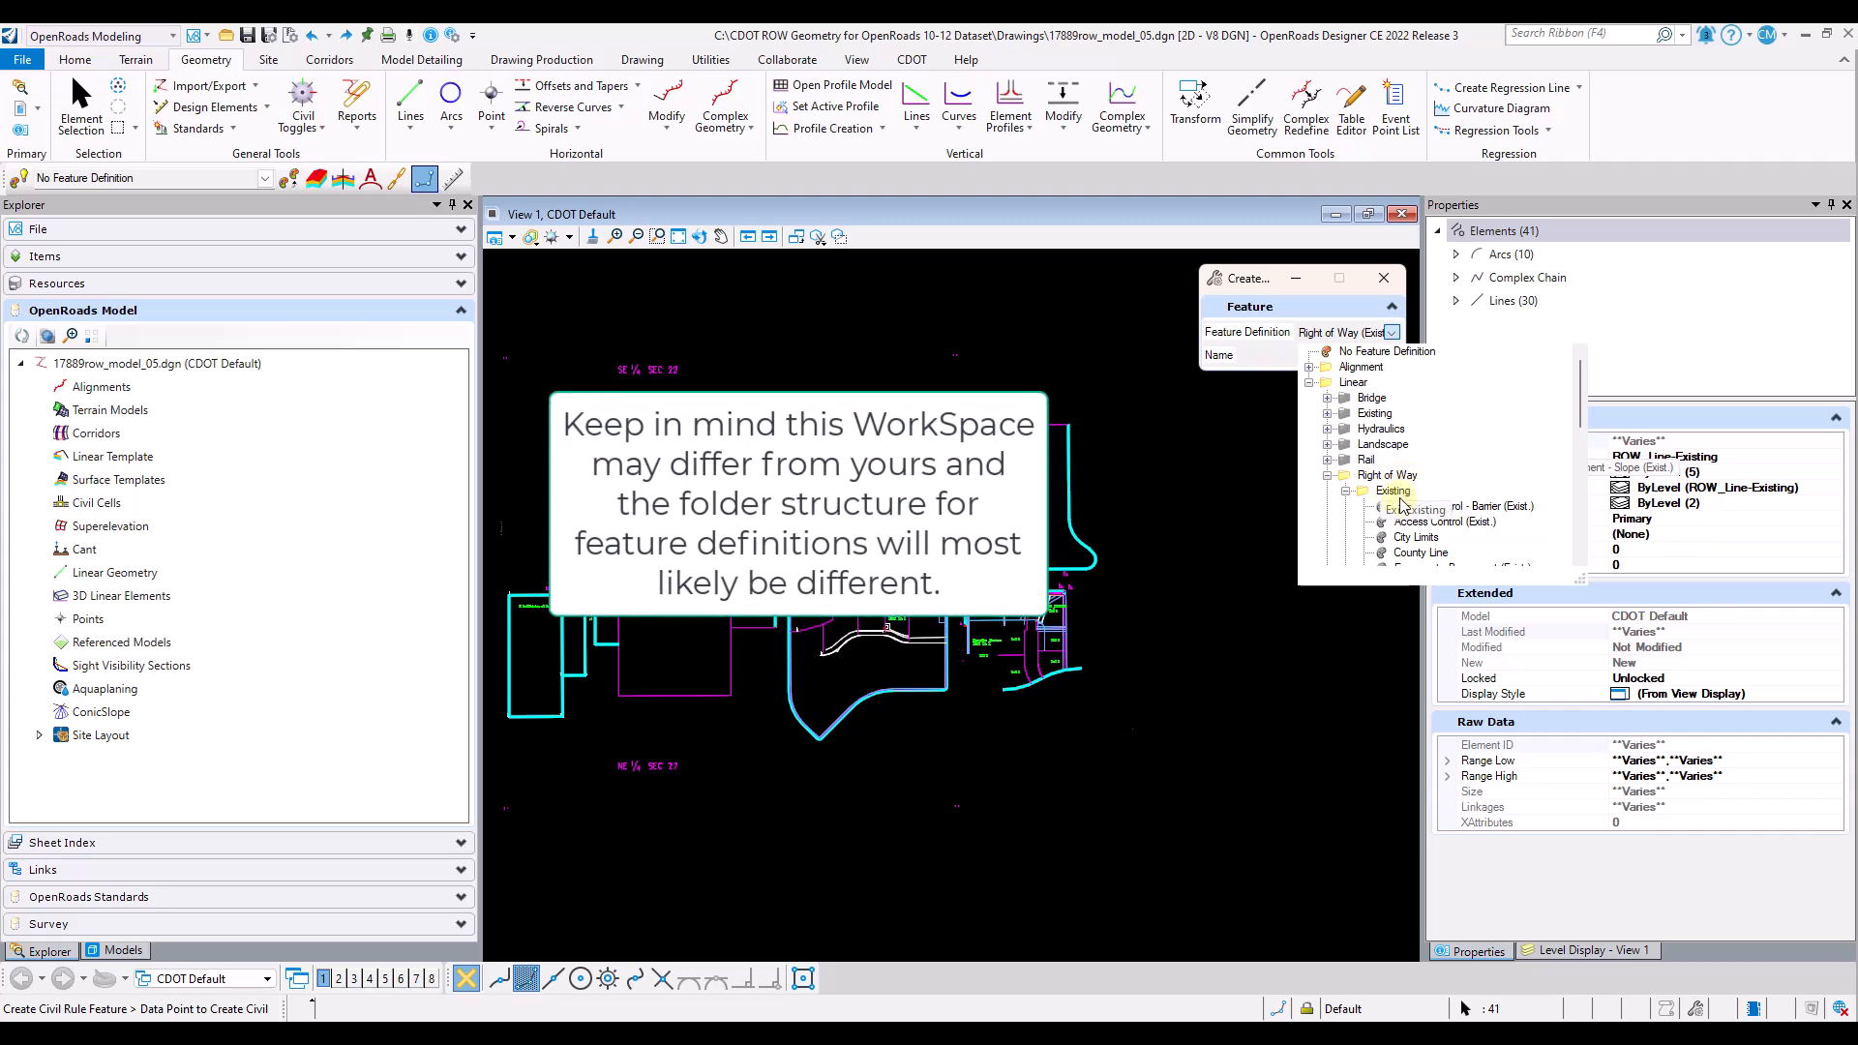
scroll(1394, 494, down, 5)
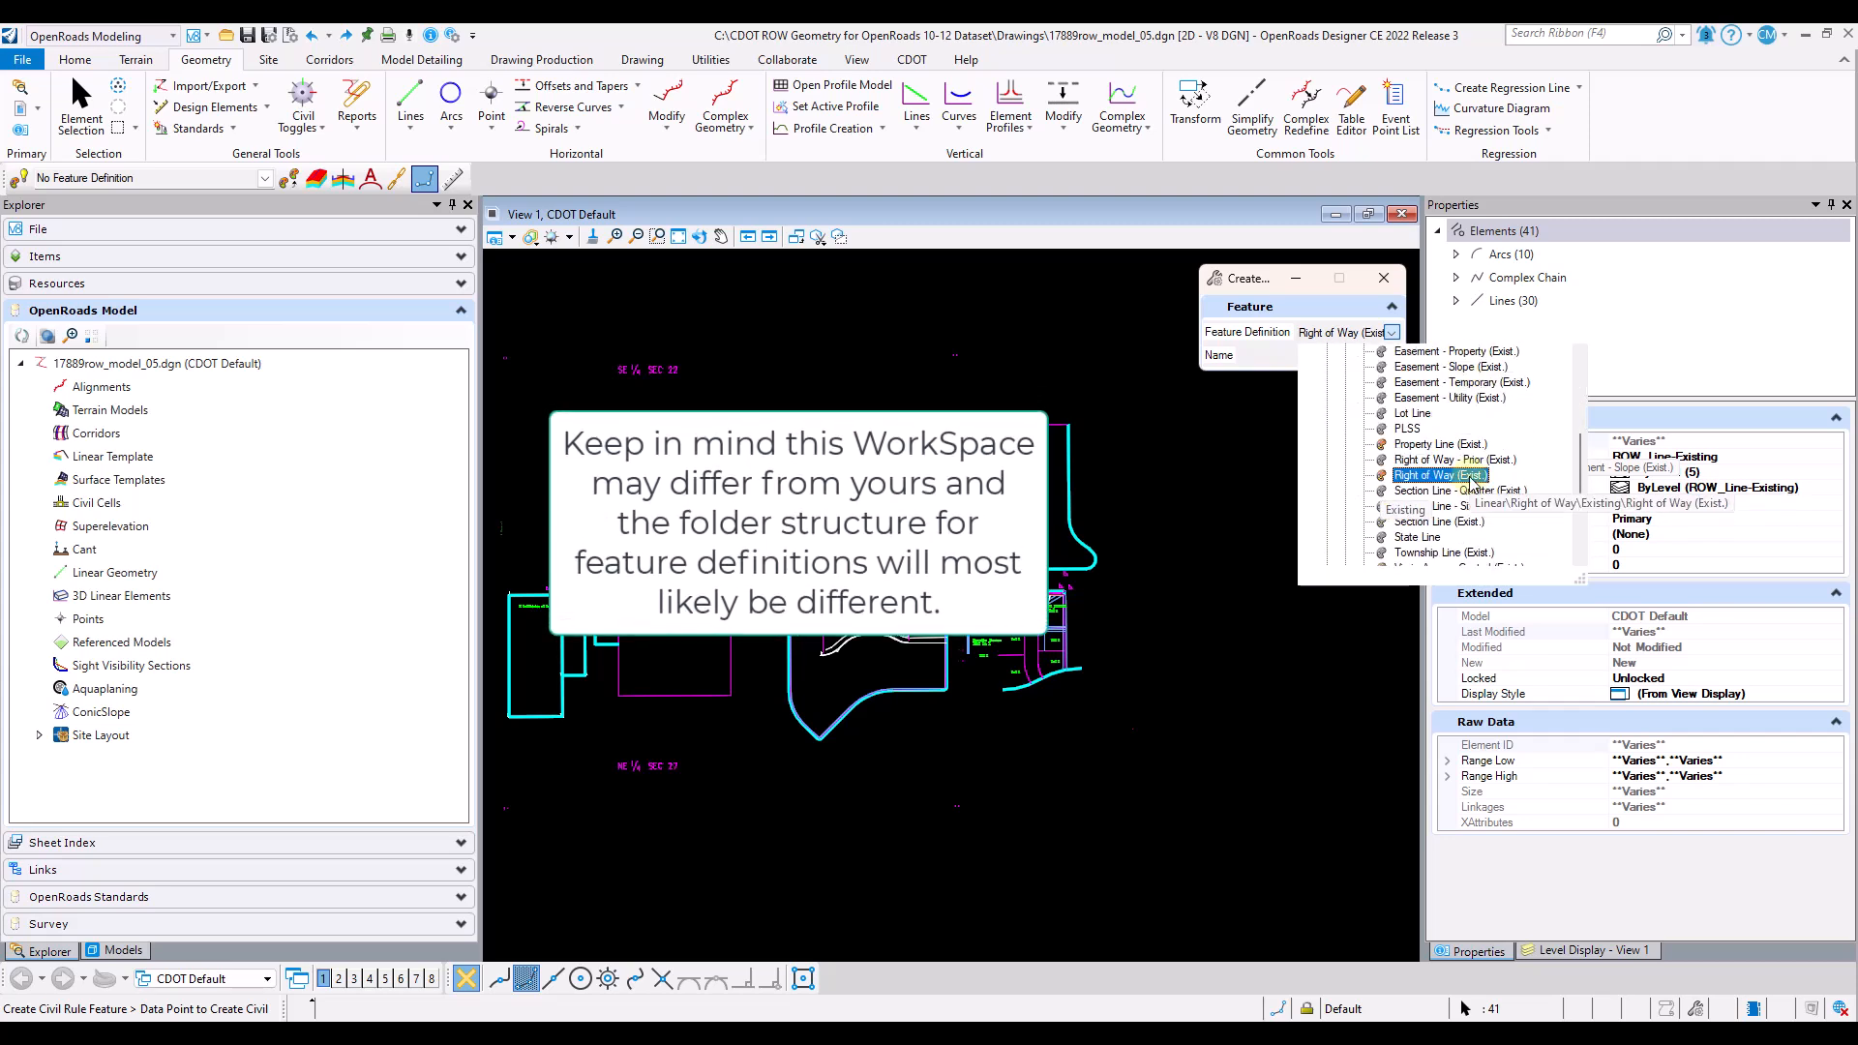
click(1440, 475)
click(1440, 475)
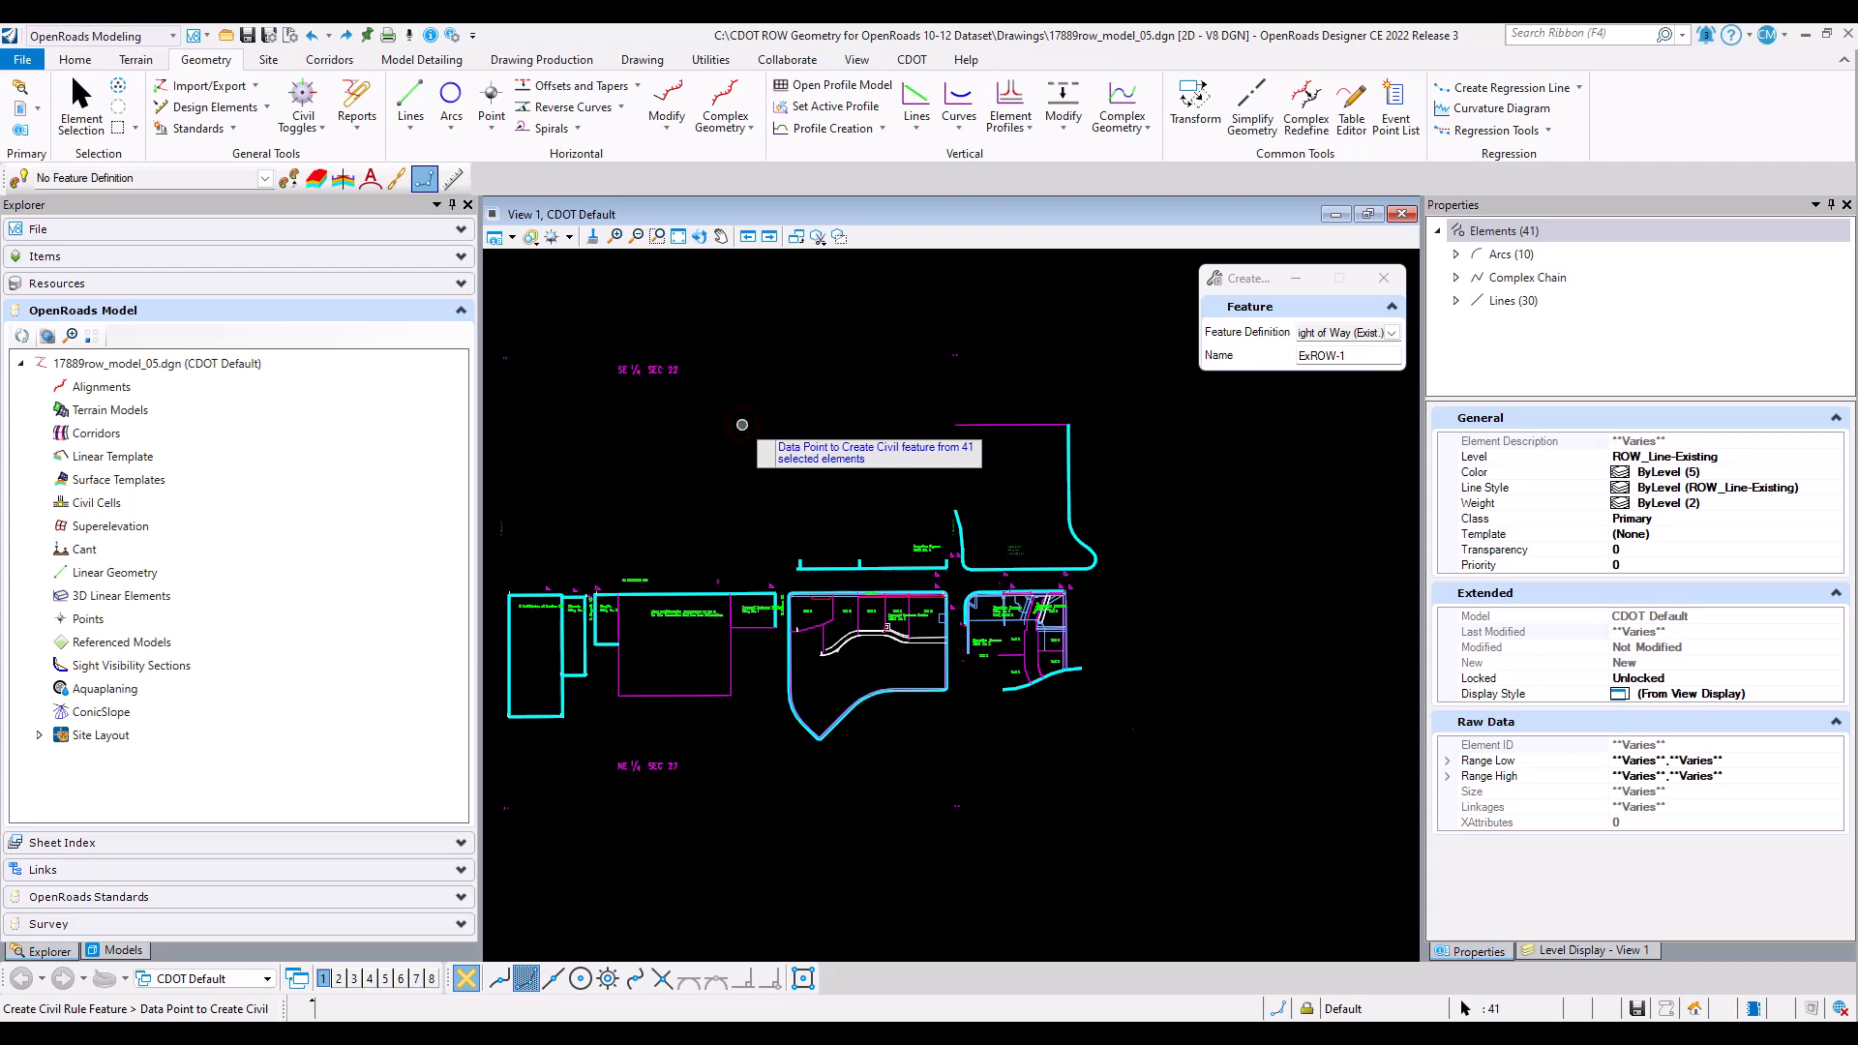
click(742, 424)
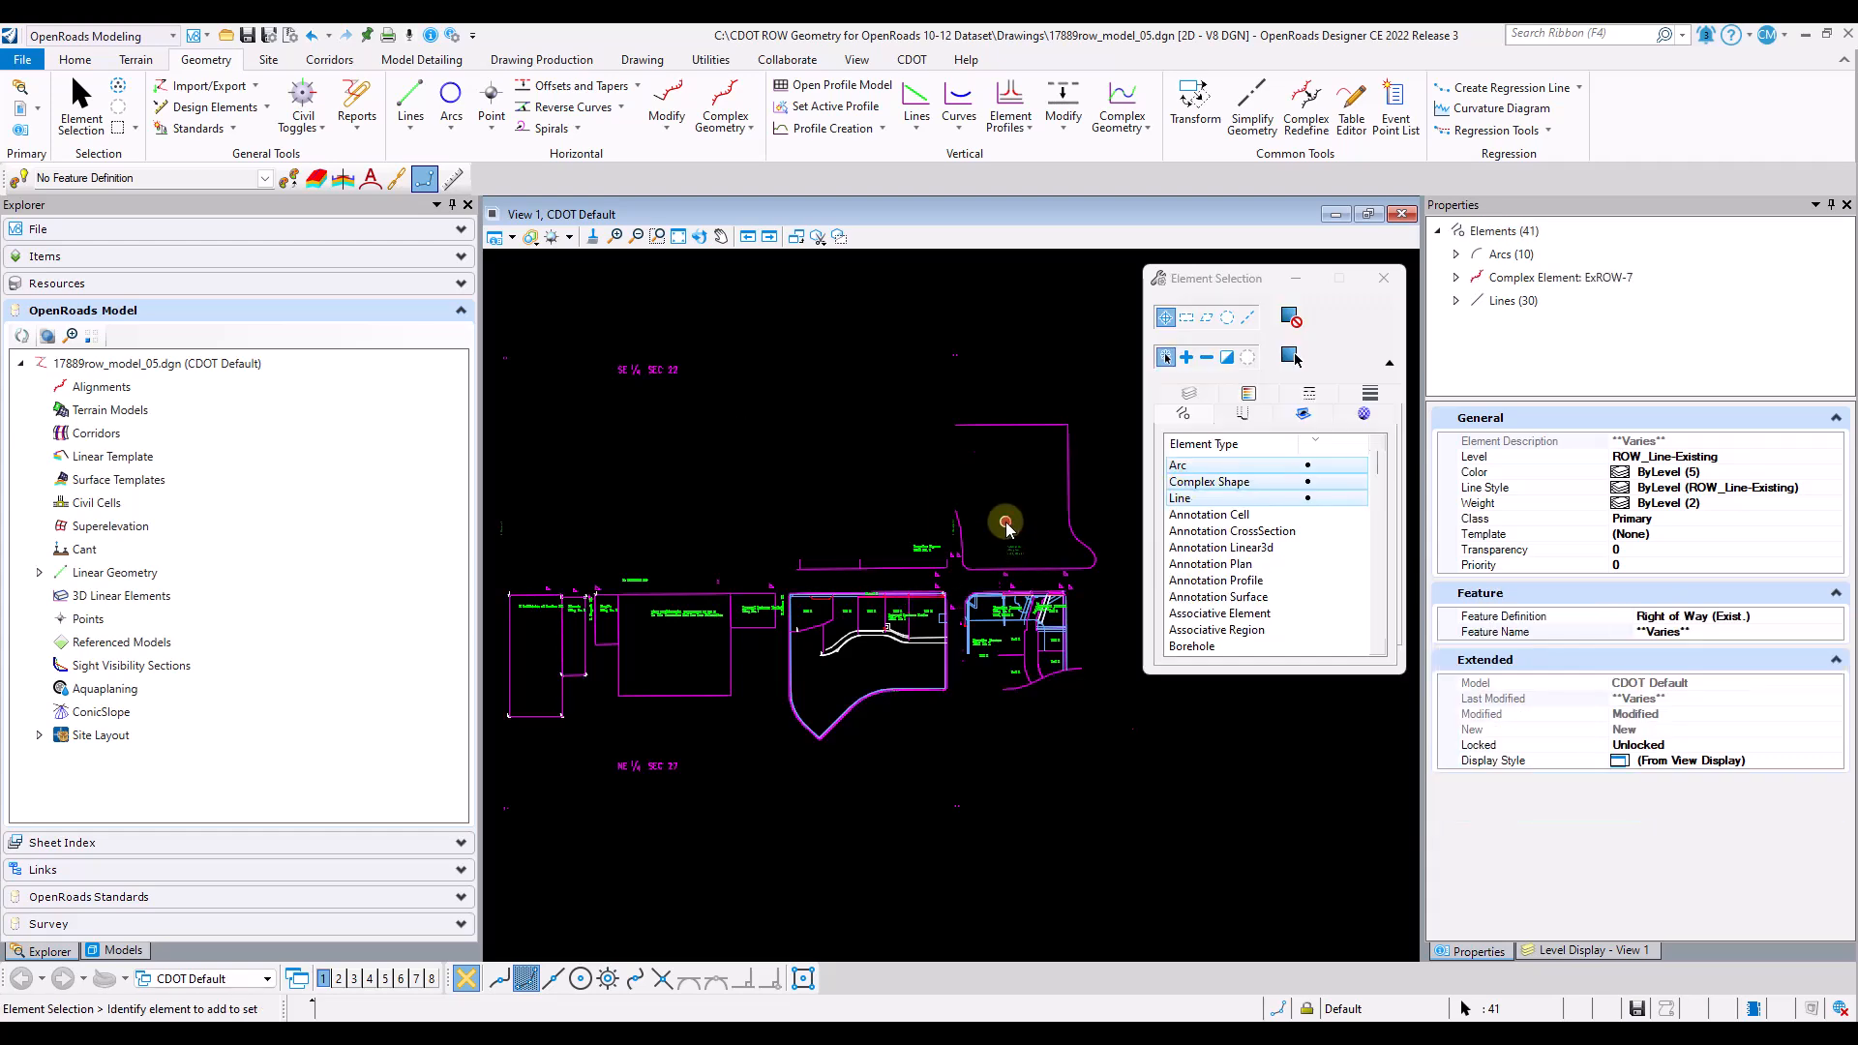
- Inspect the civil properties and manipulators of the converted right-of-way line above the Arapahoe Corners lots, and clear the selection
click(1029, 569)
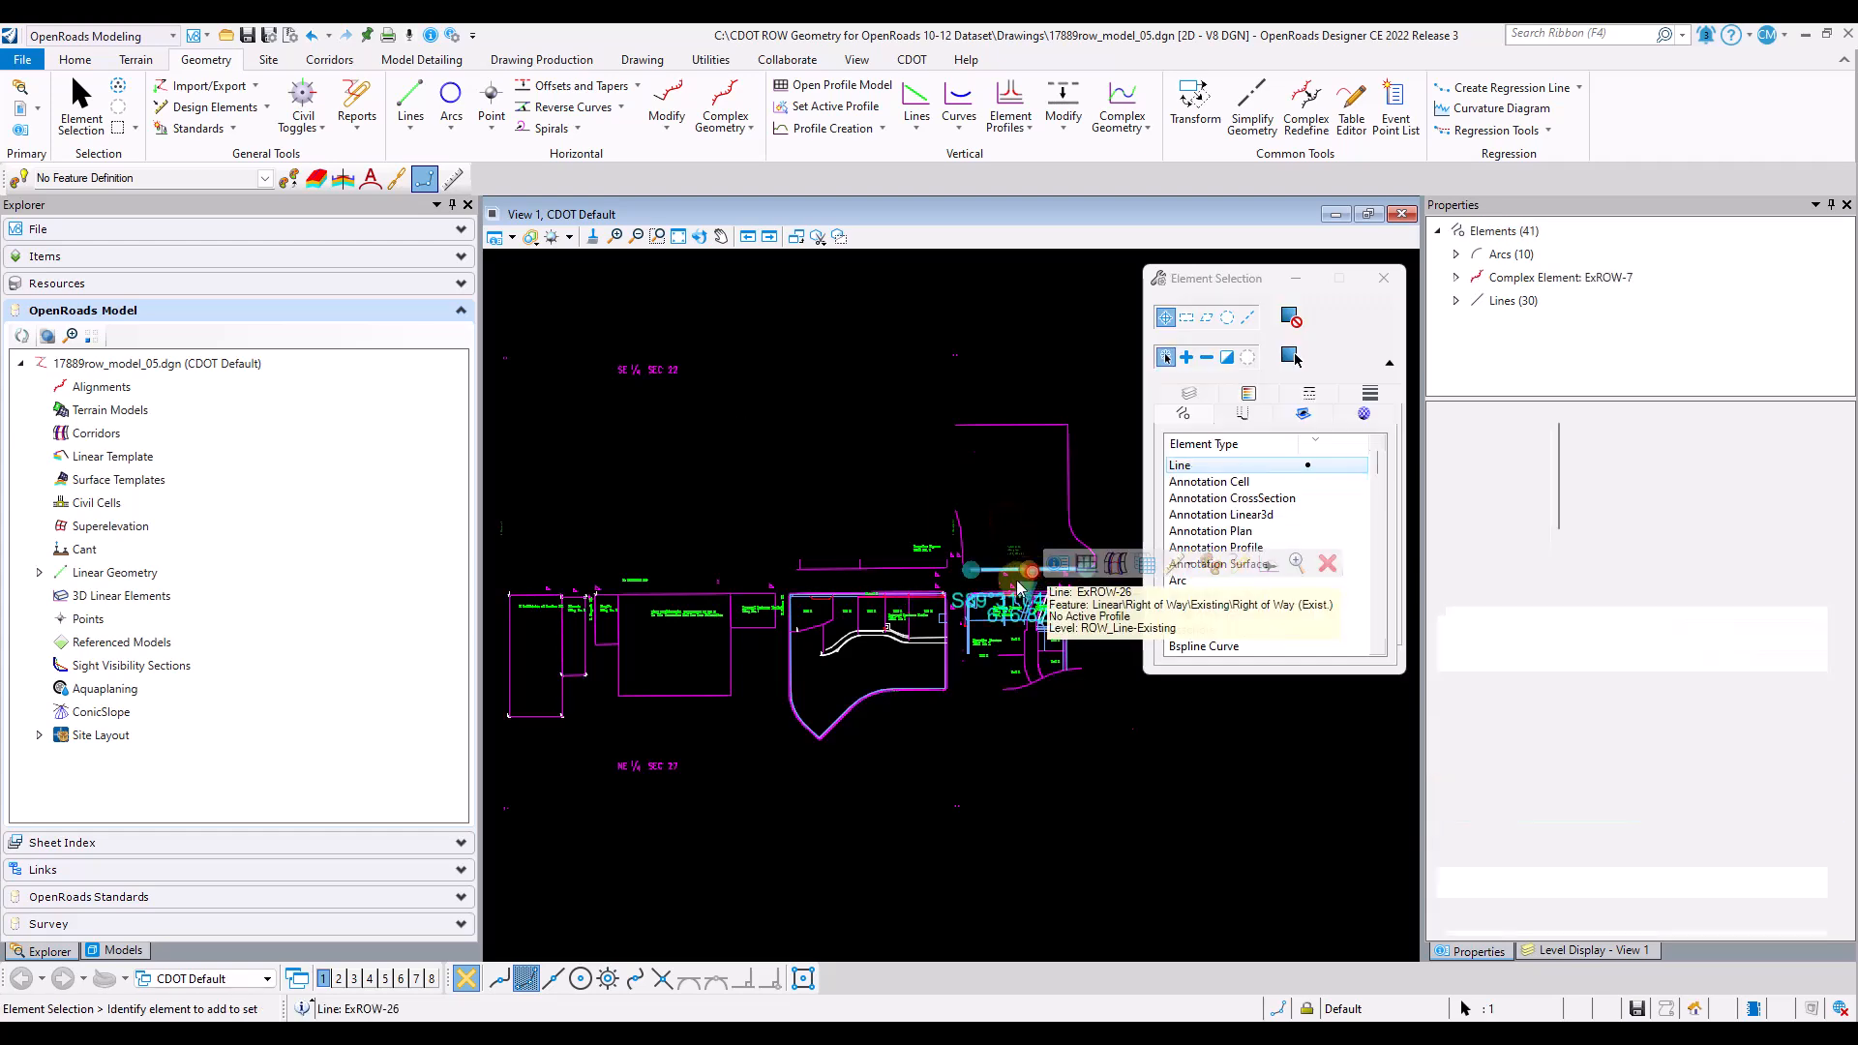
scroll(1069, 605, up, 4)
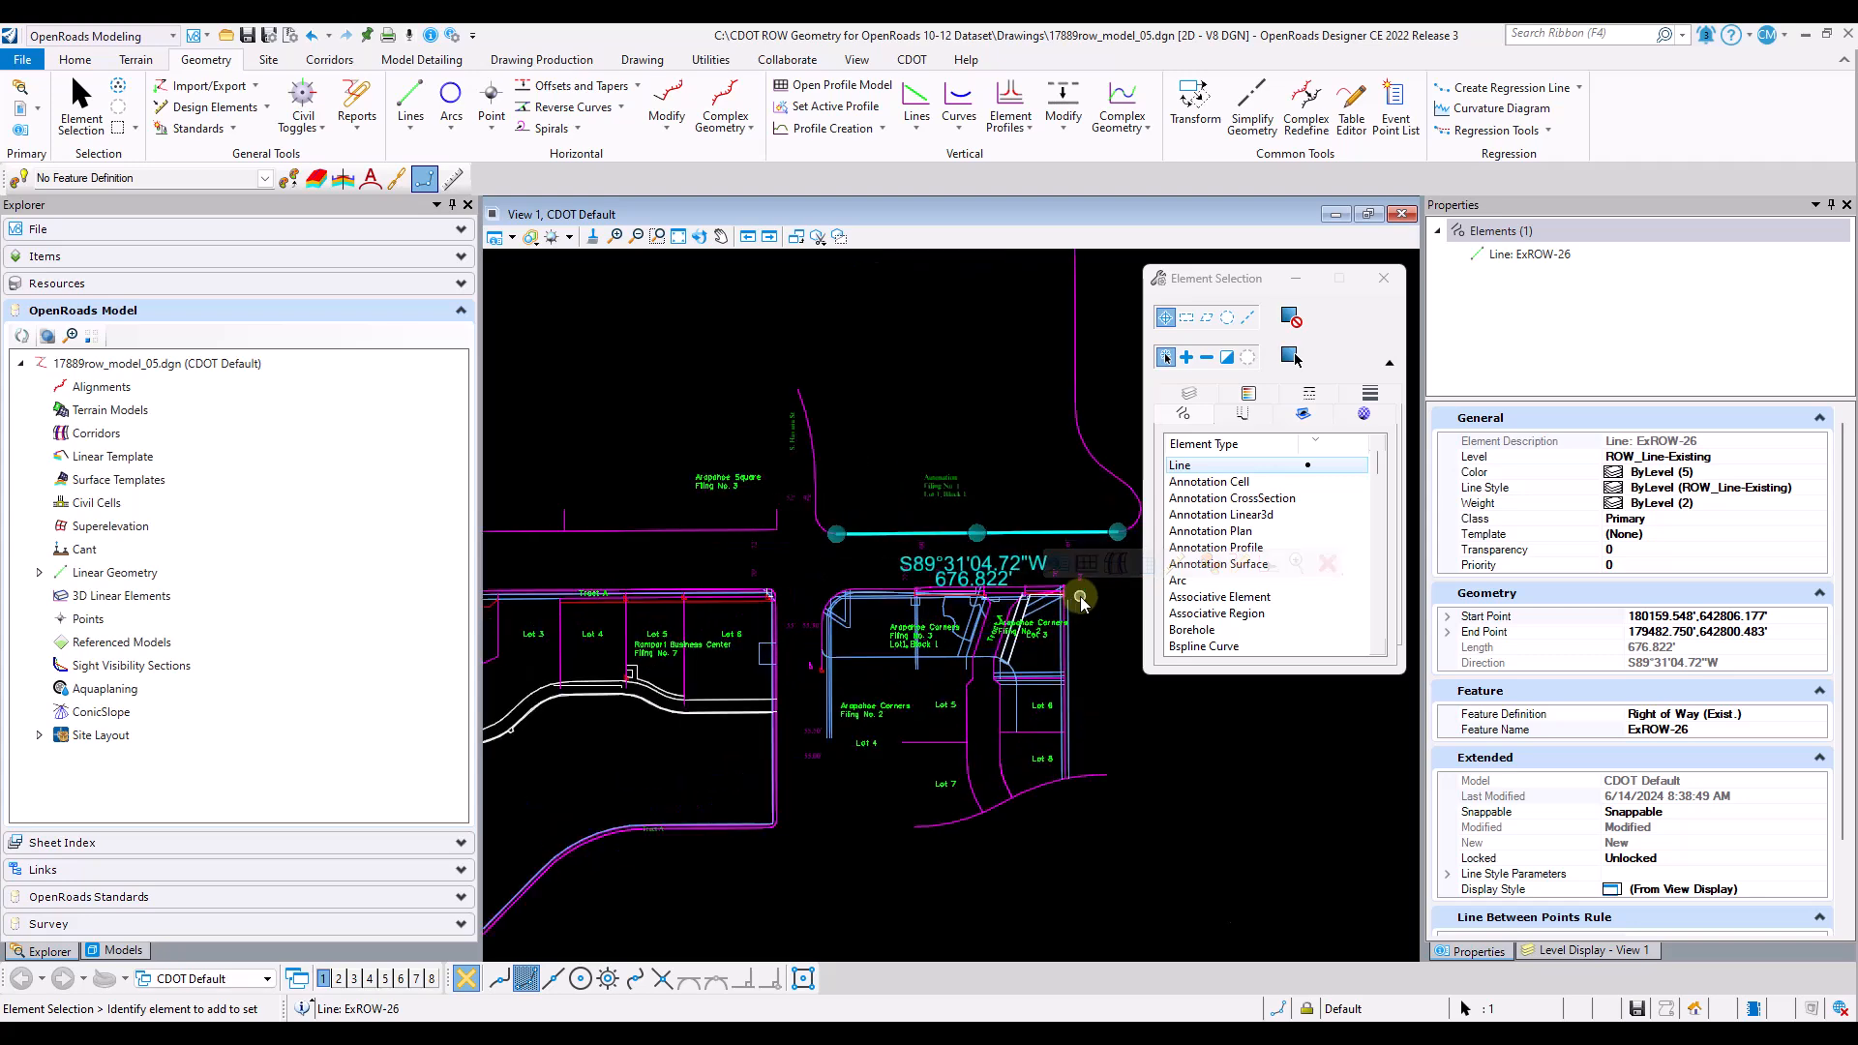
scroll(1088, 512, up, 1)
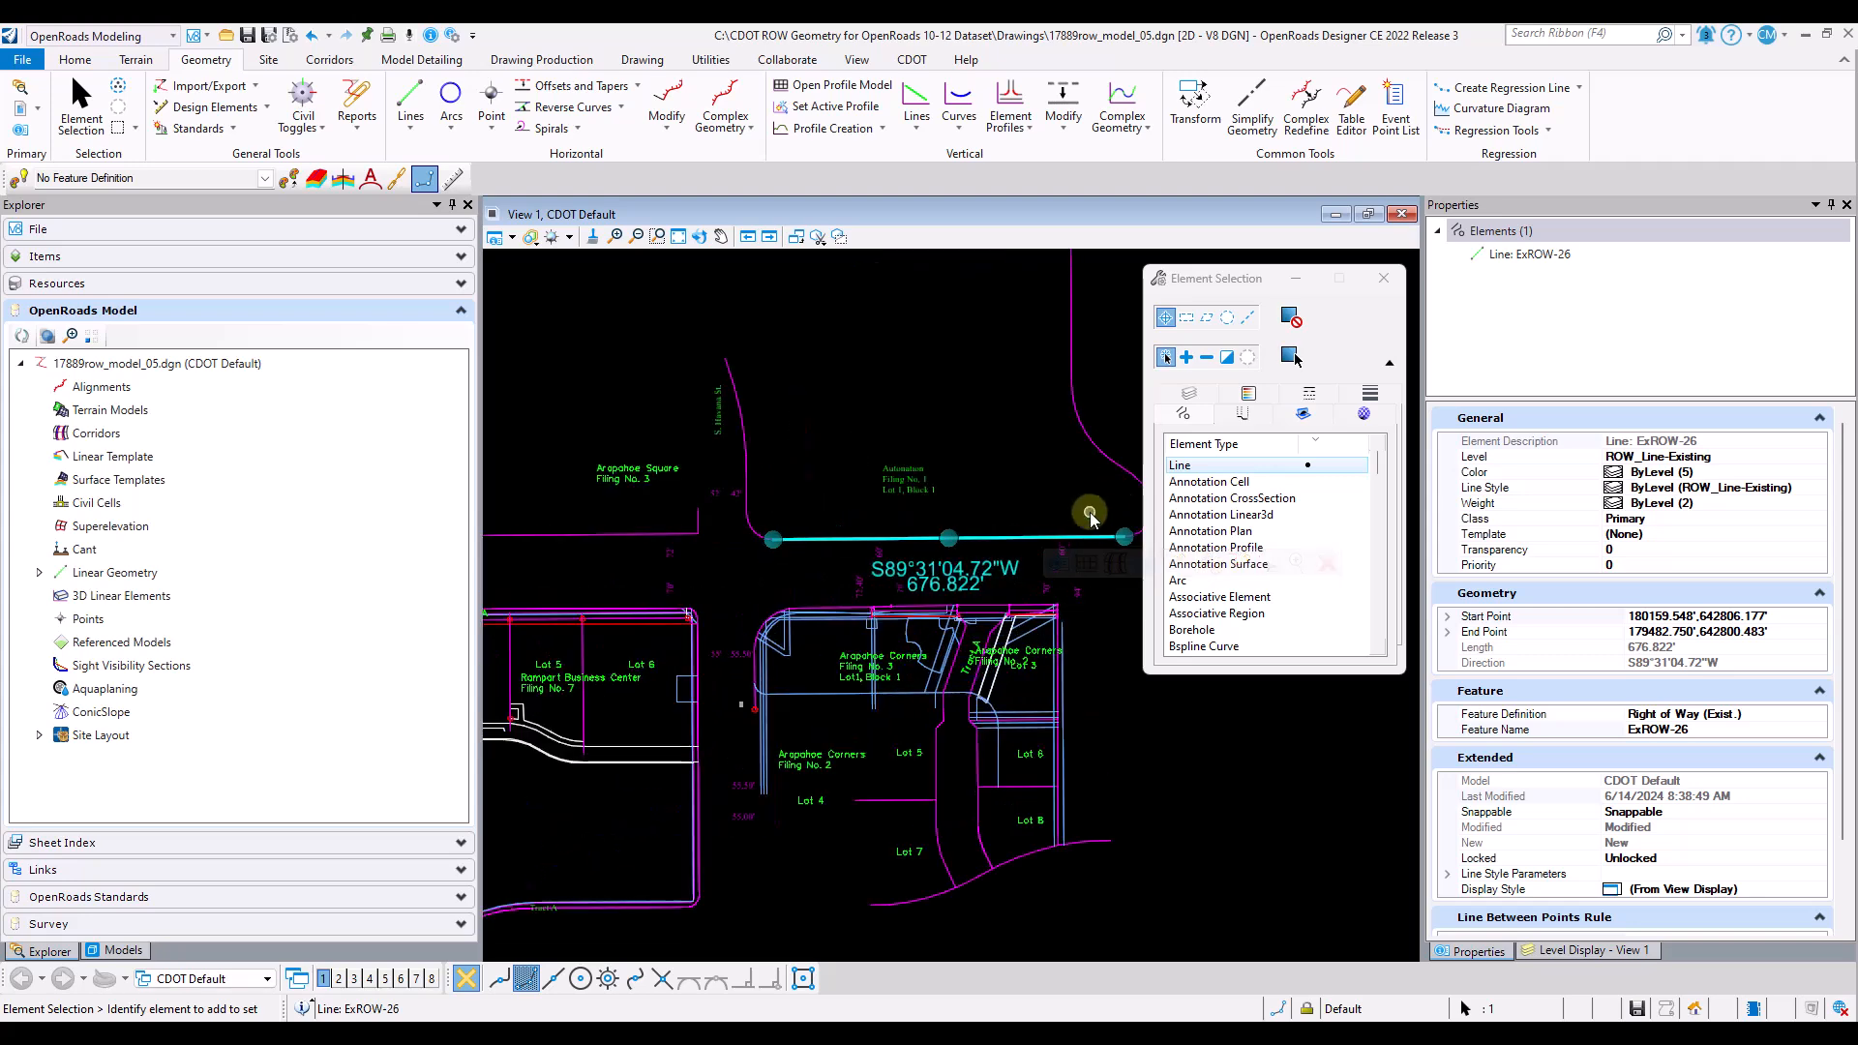
scroll(782, 535, down, 1)
scroll(986, 567, up, 1)
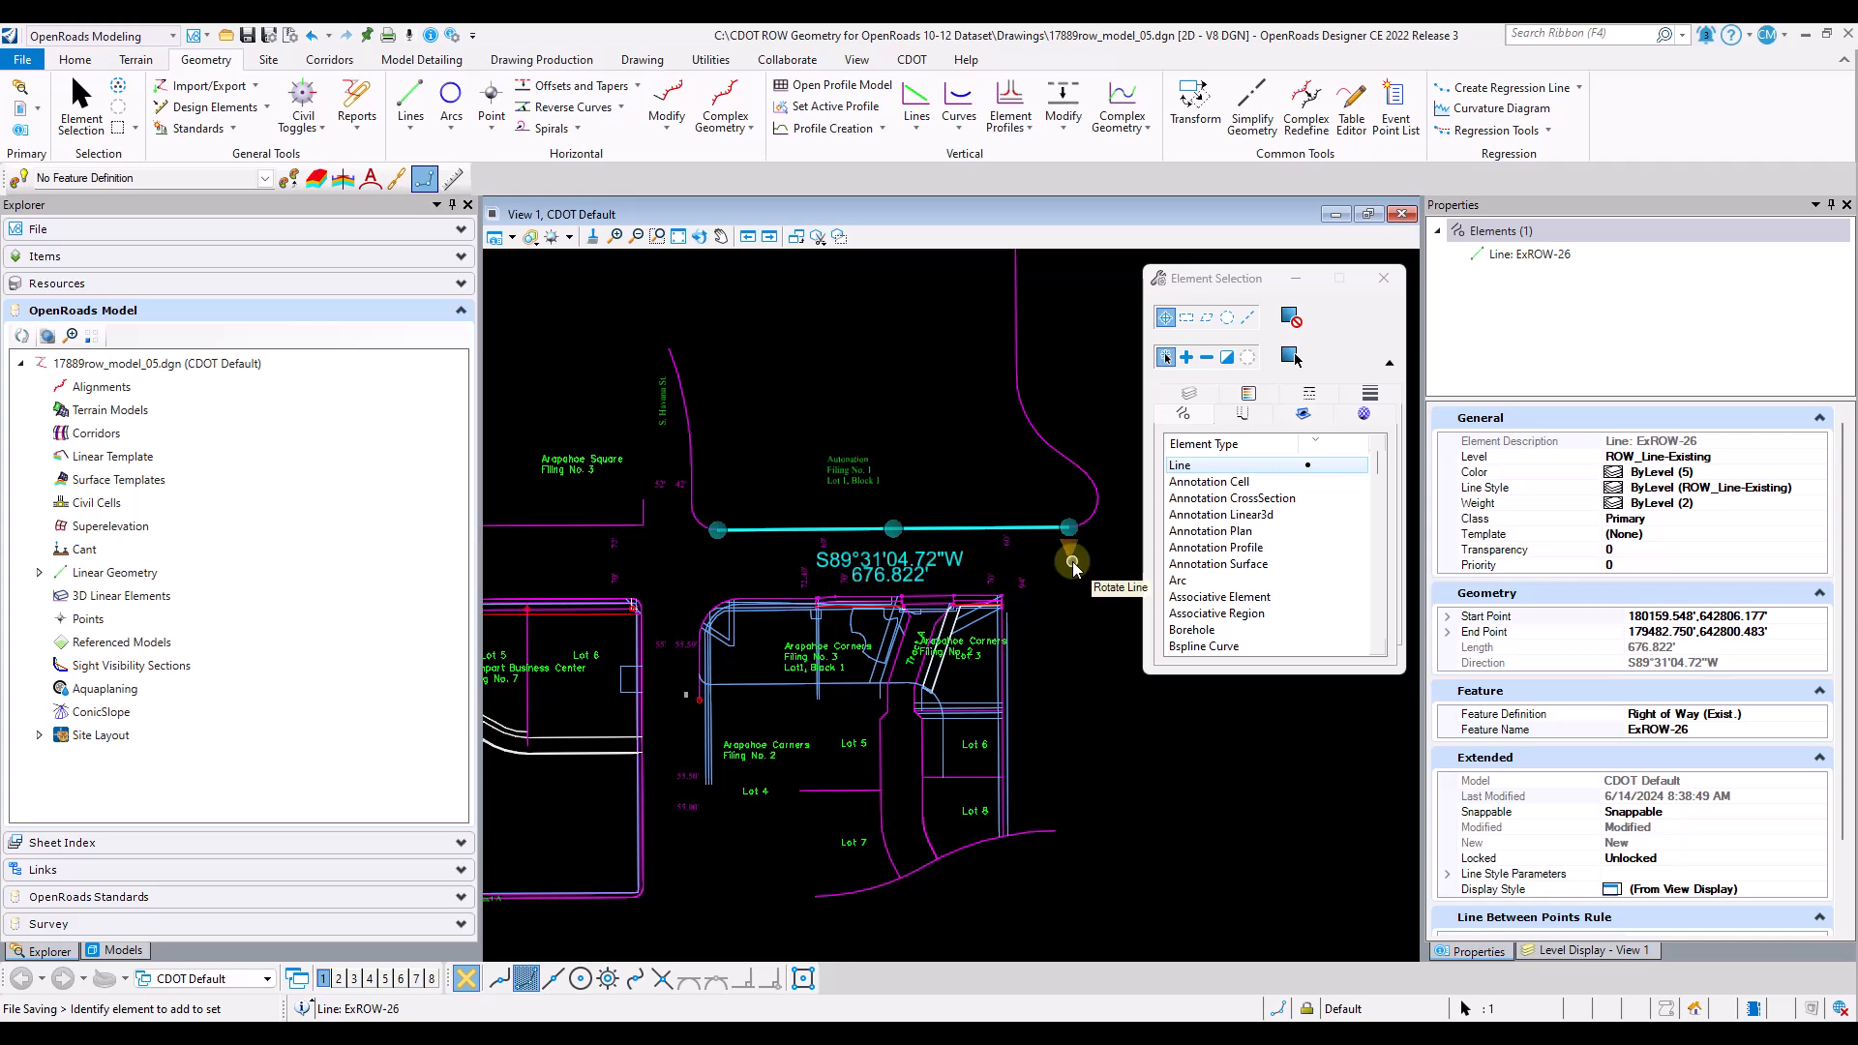
click(1093, 598)
scroll(1093, 596, down, 2)
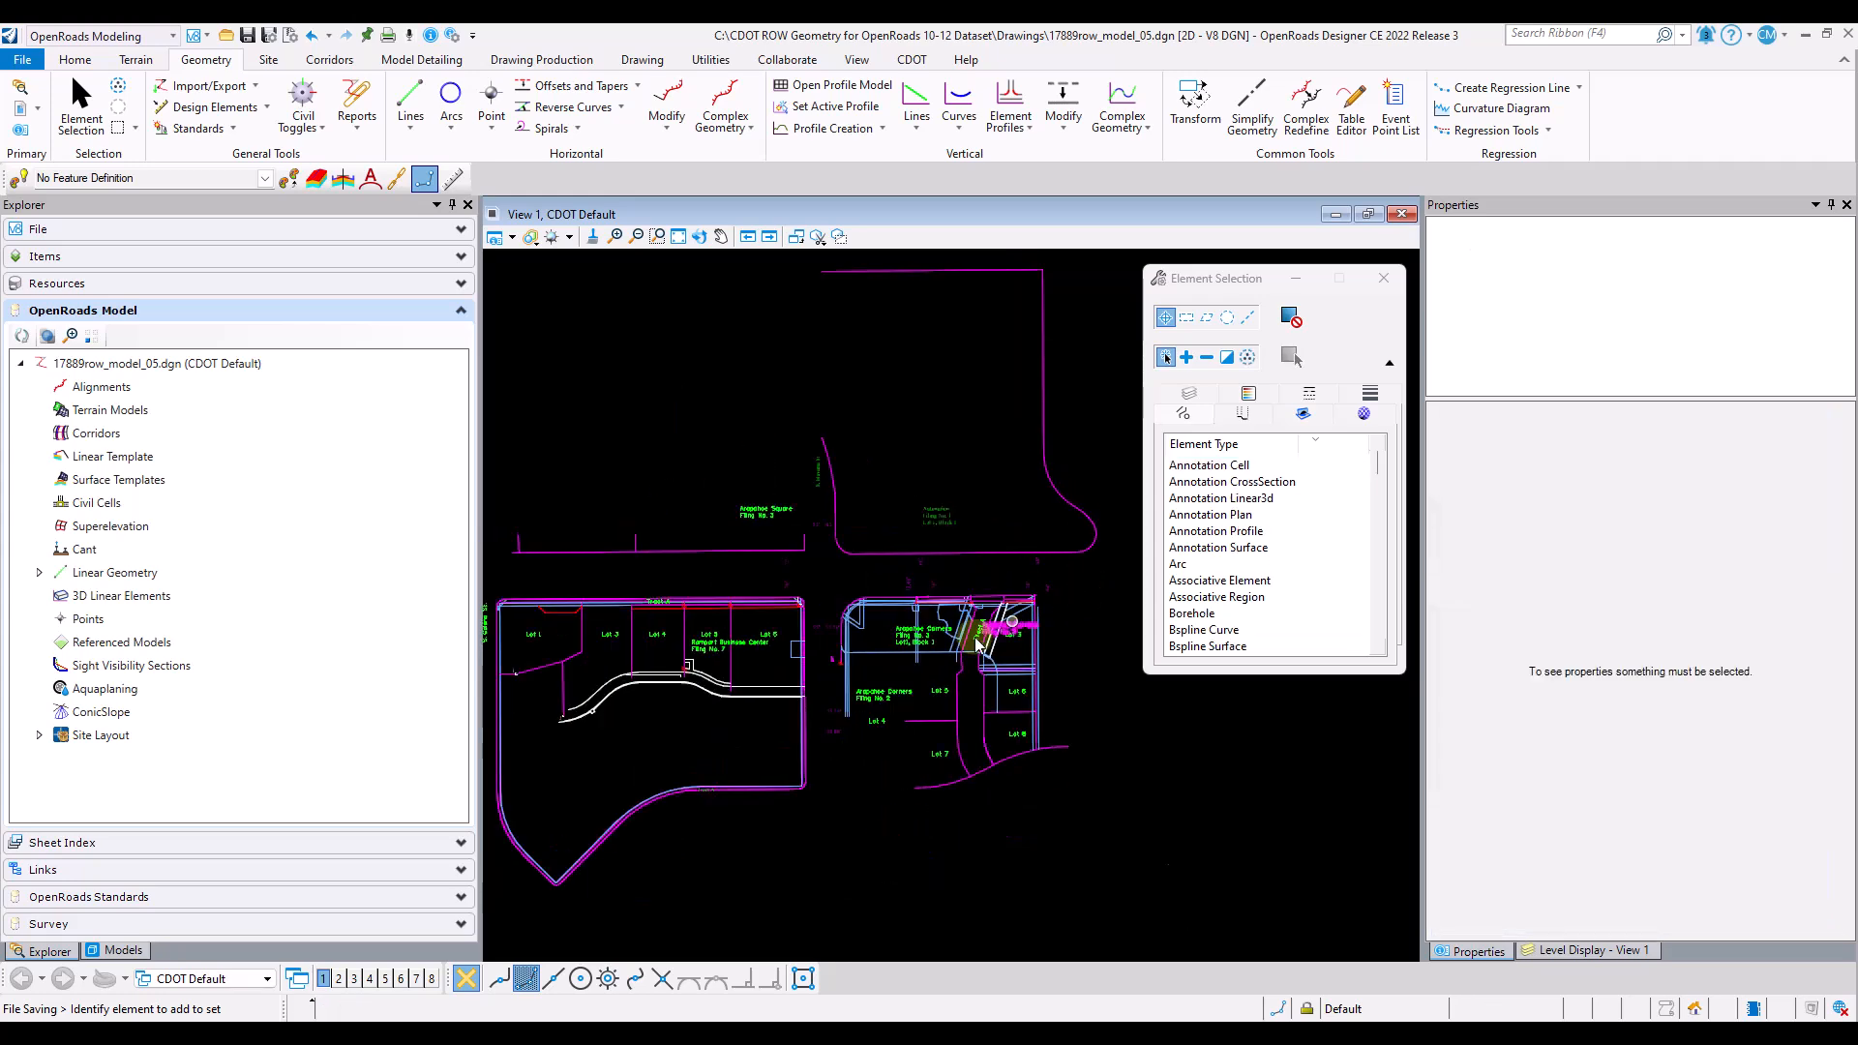